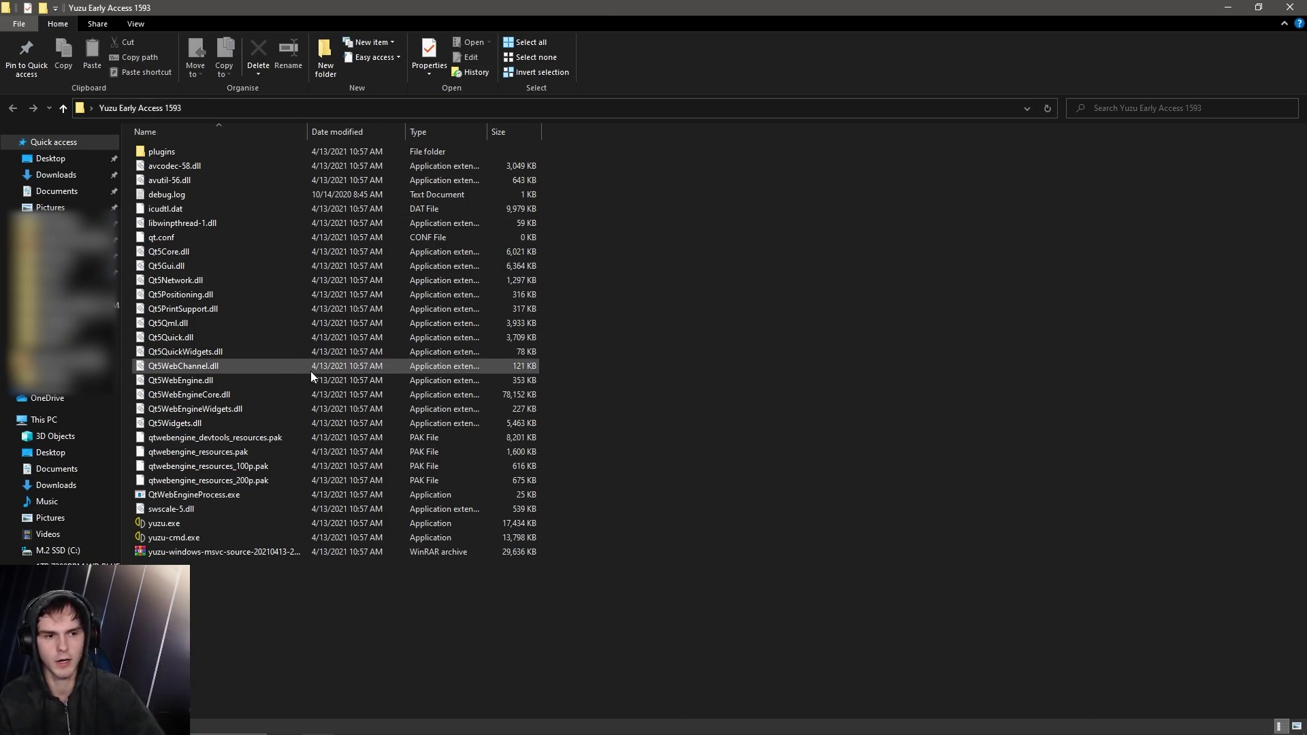
Step: Launch yuzu.exe, dismiss the missing derivation components warning, and decline sharing anonymous usage data
double_click(187, 525)
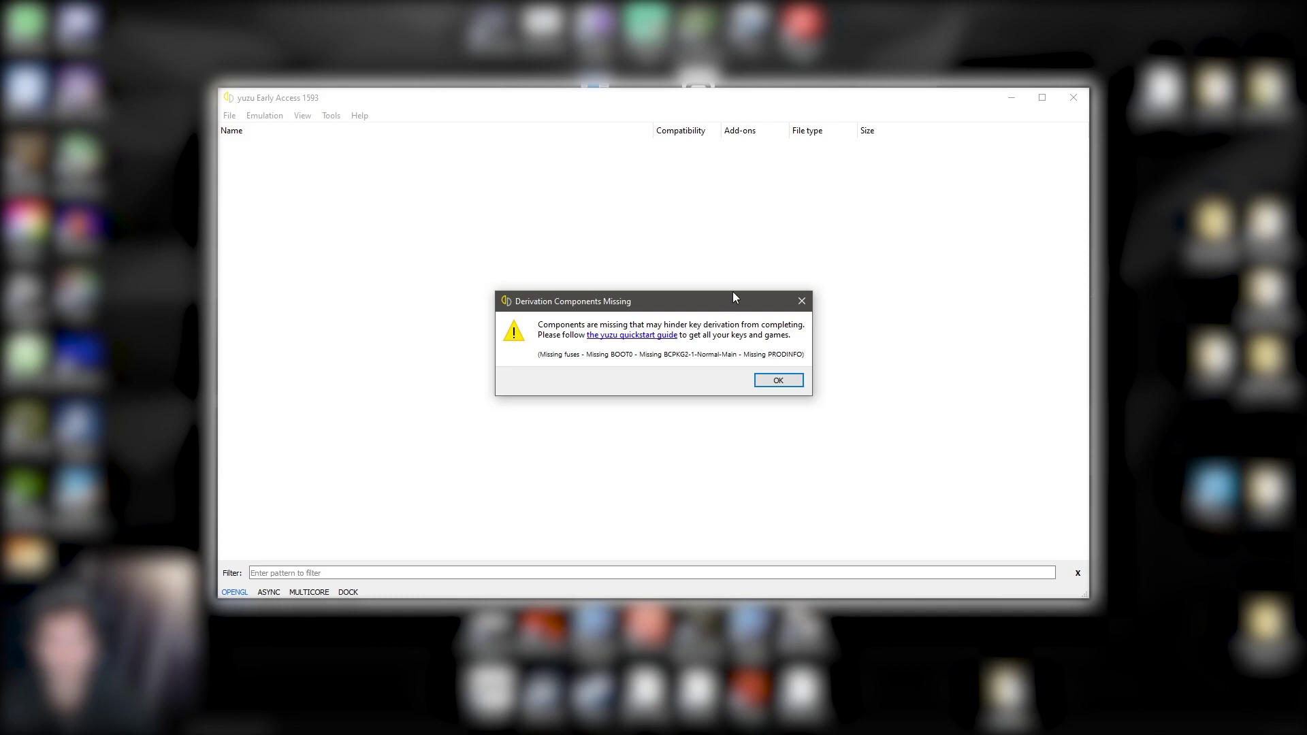
click(772, 382)
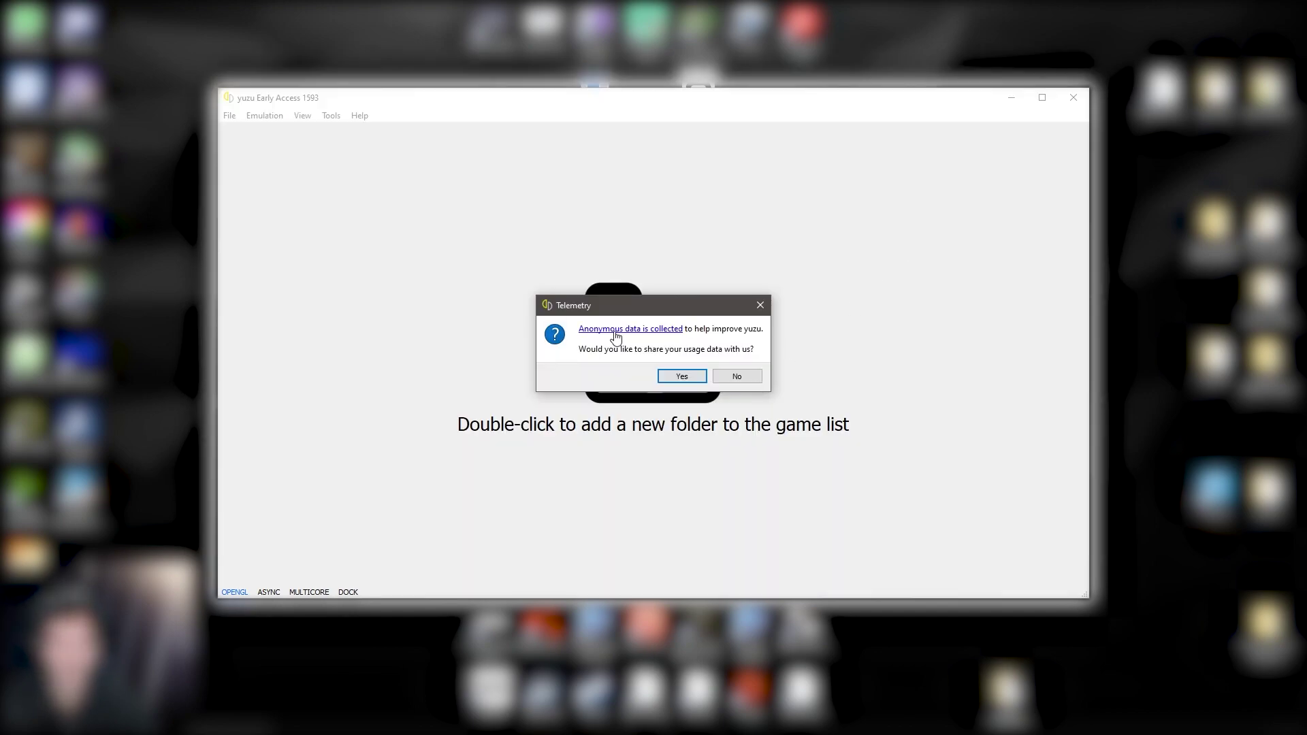
click(732, 376)
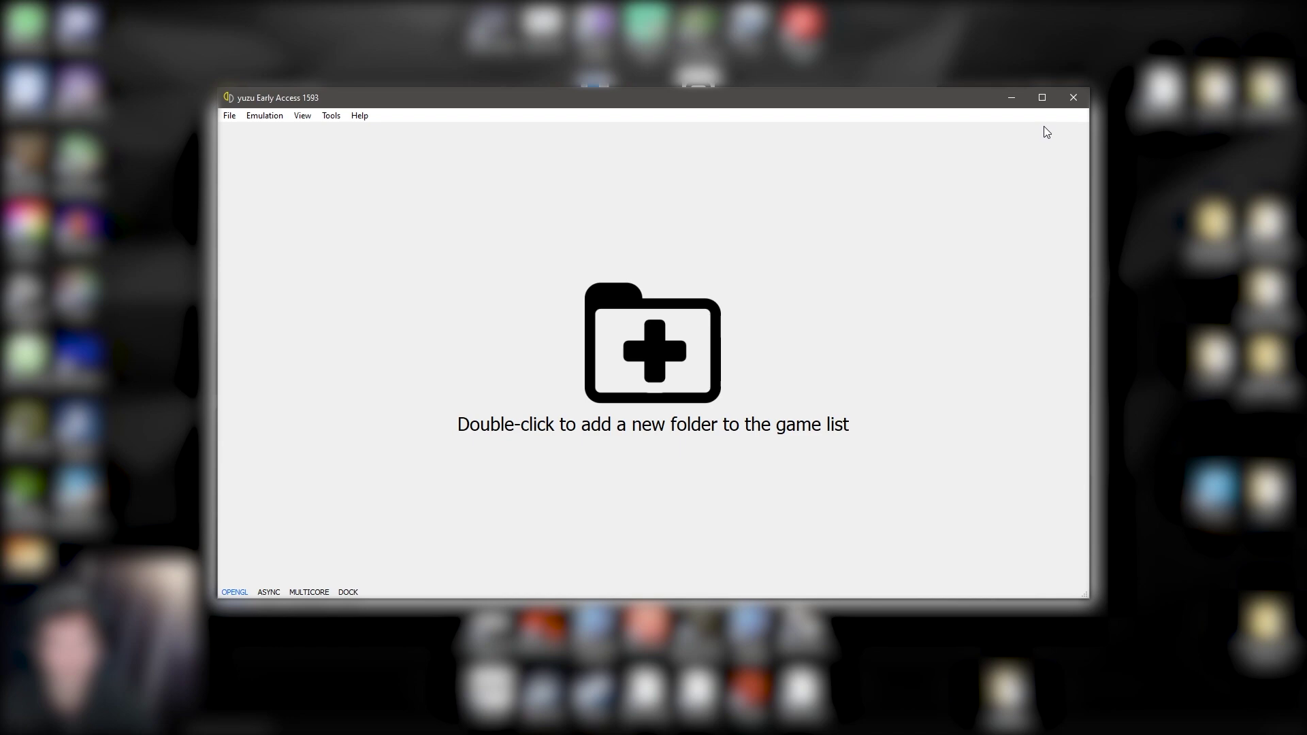
Step: Maximize the emulator window and add the Yuzu Games folder on drive D: to the game list
click(1042, 97)
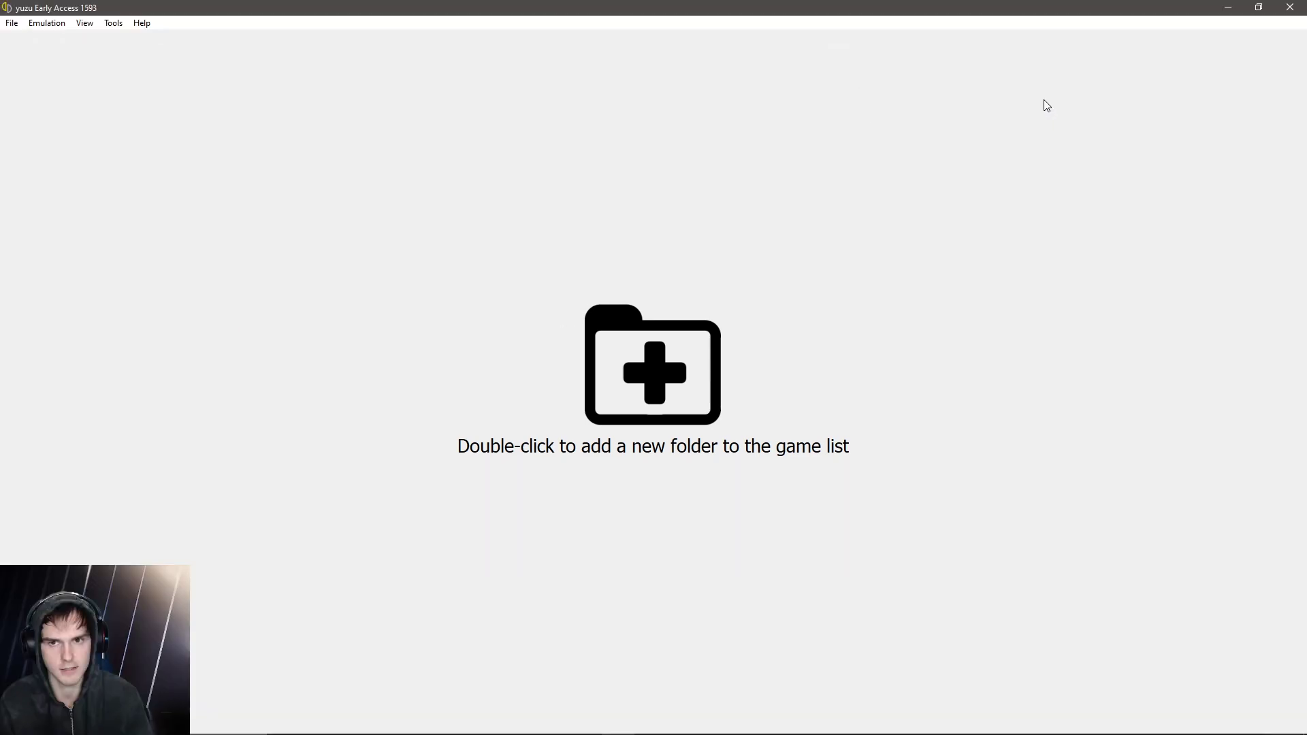
double_click(654, 372)
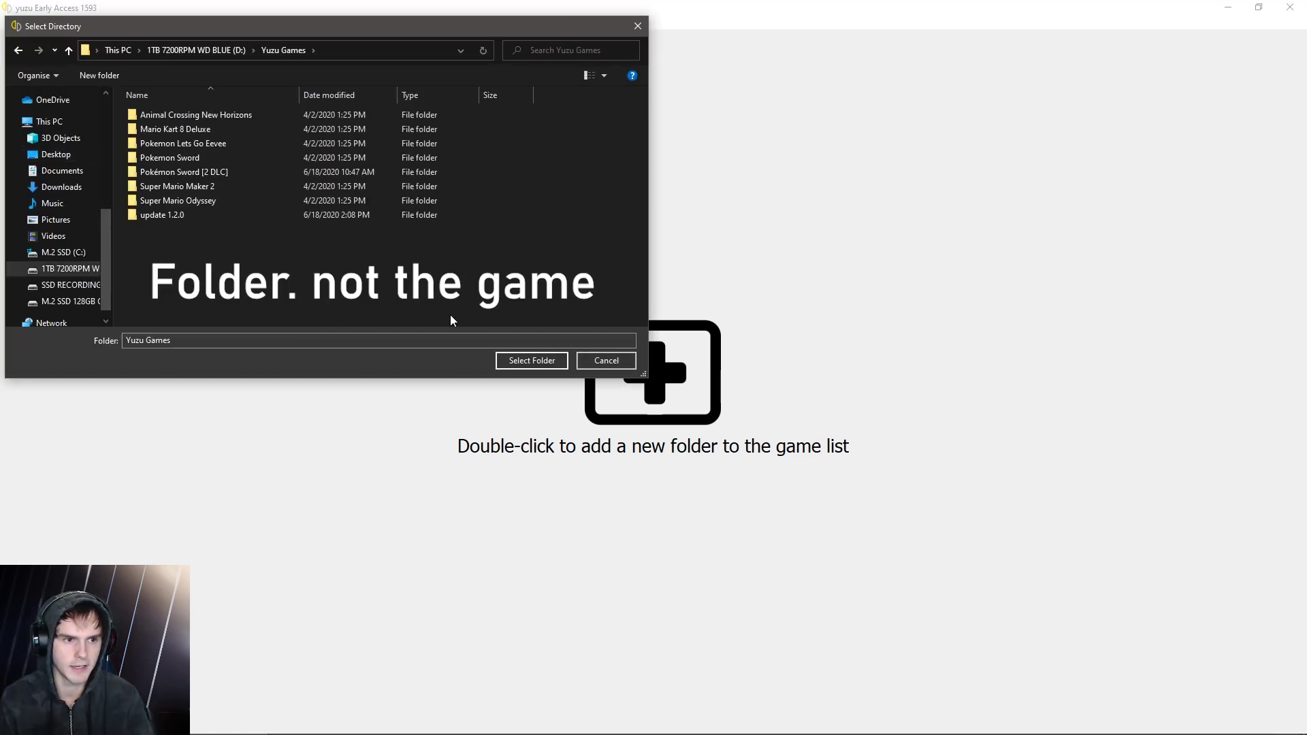
click(540, 365)
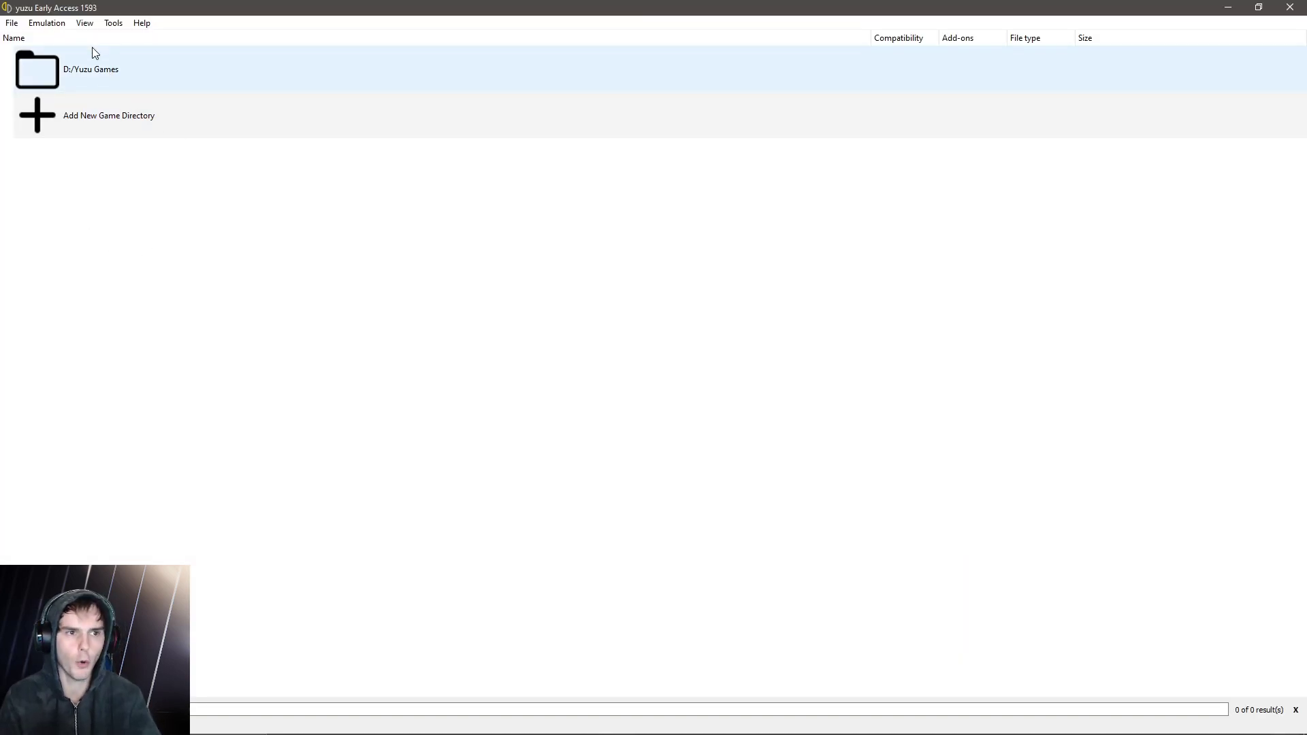
Step: Open the yuzu data folder, paste the copied prod.keys file into its keys subfolder, and close the folder window
click(13, 25)
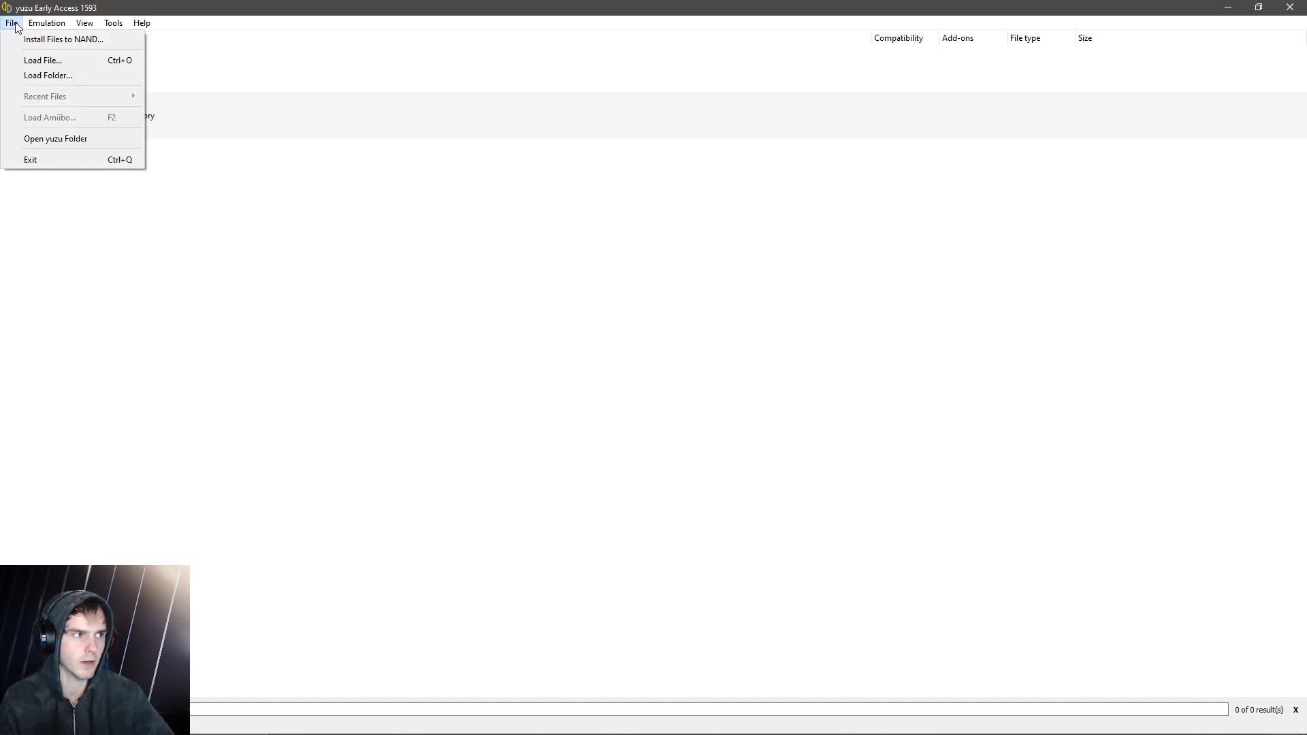
click(94, 141)
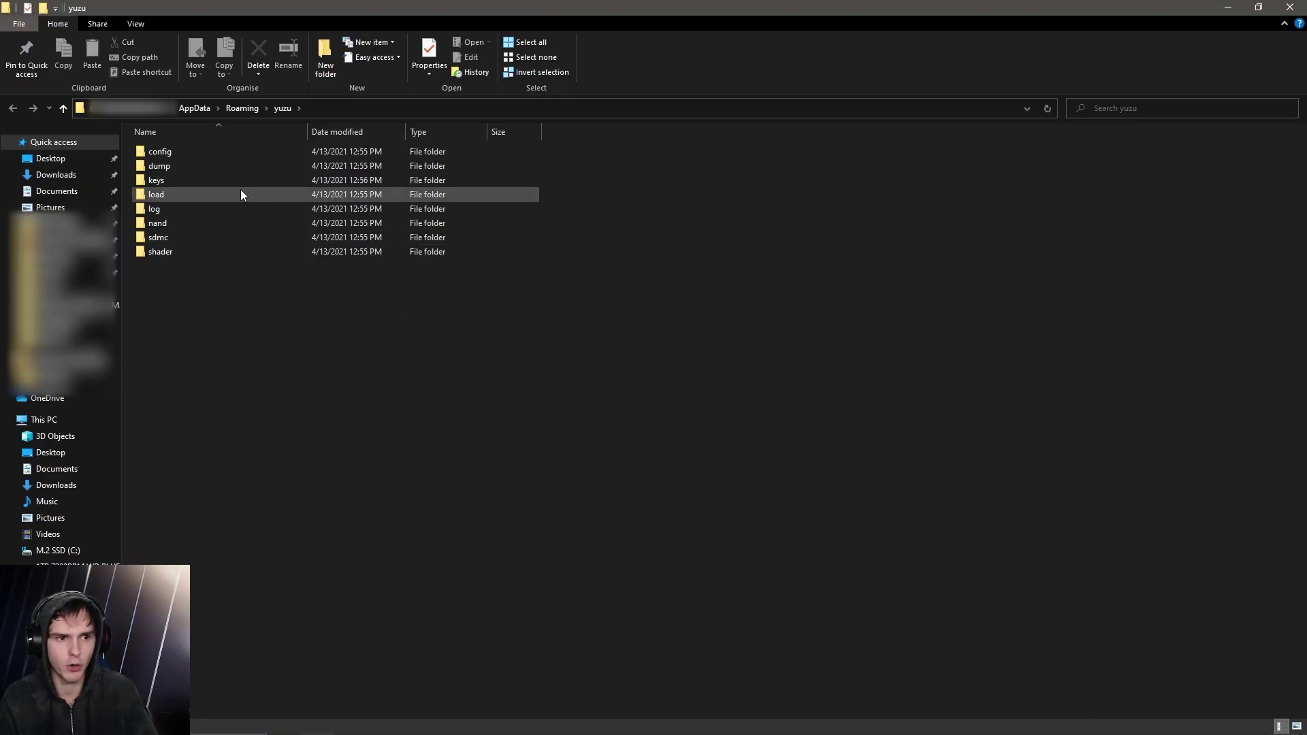
click(190, 180)
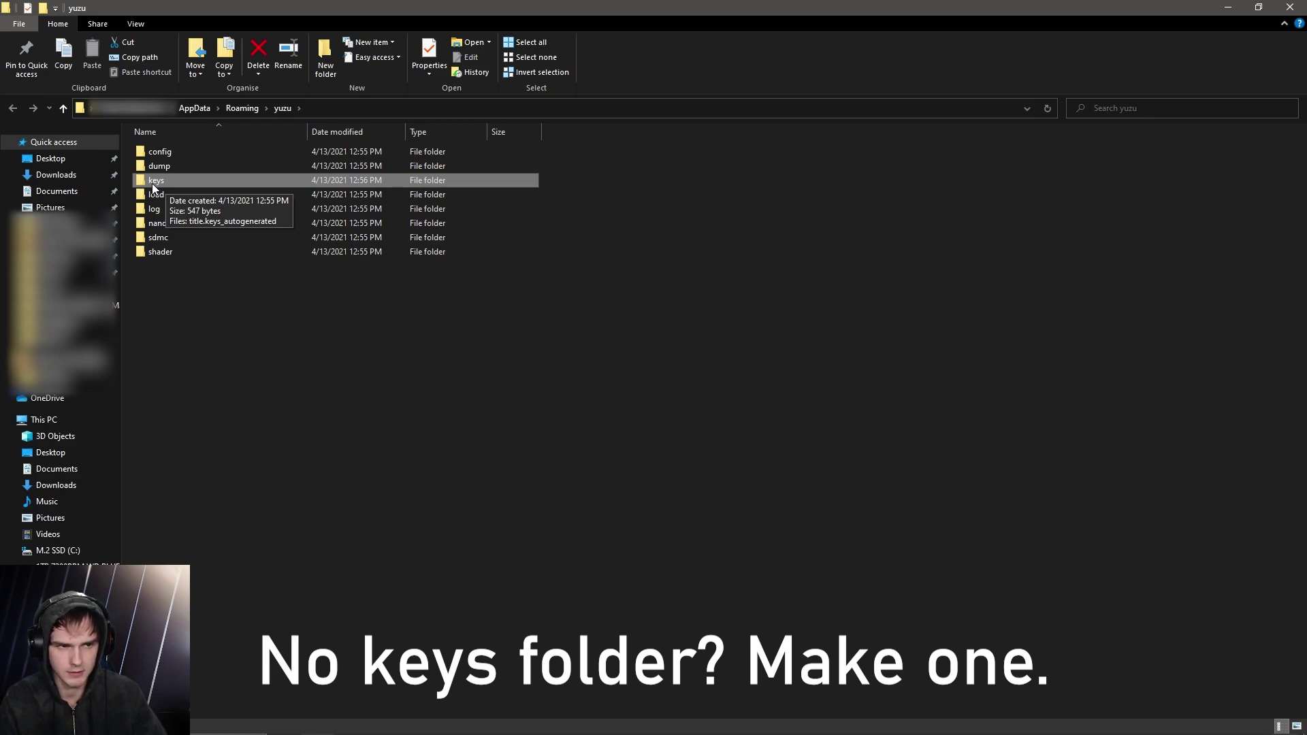
double_click(177, 176)
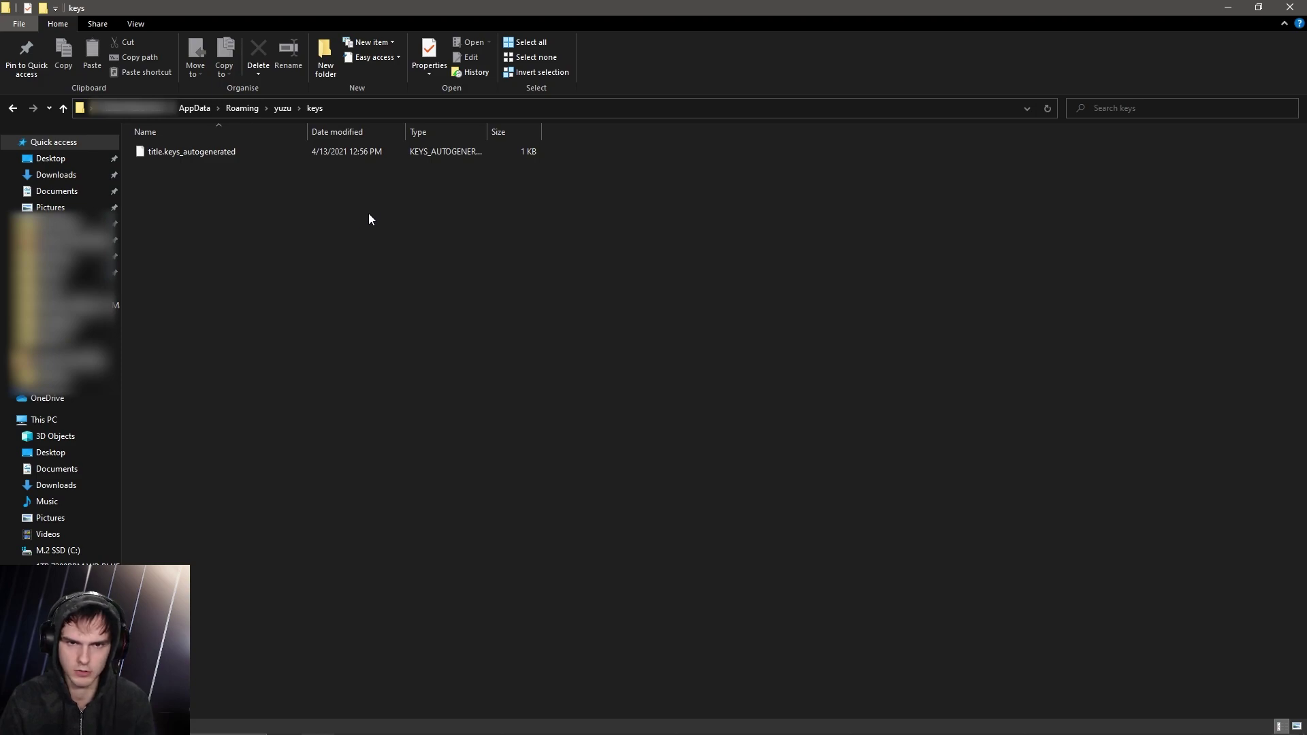
key(ctrl+v)
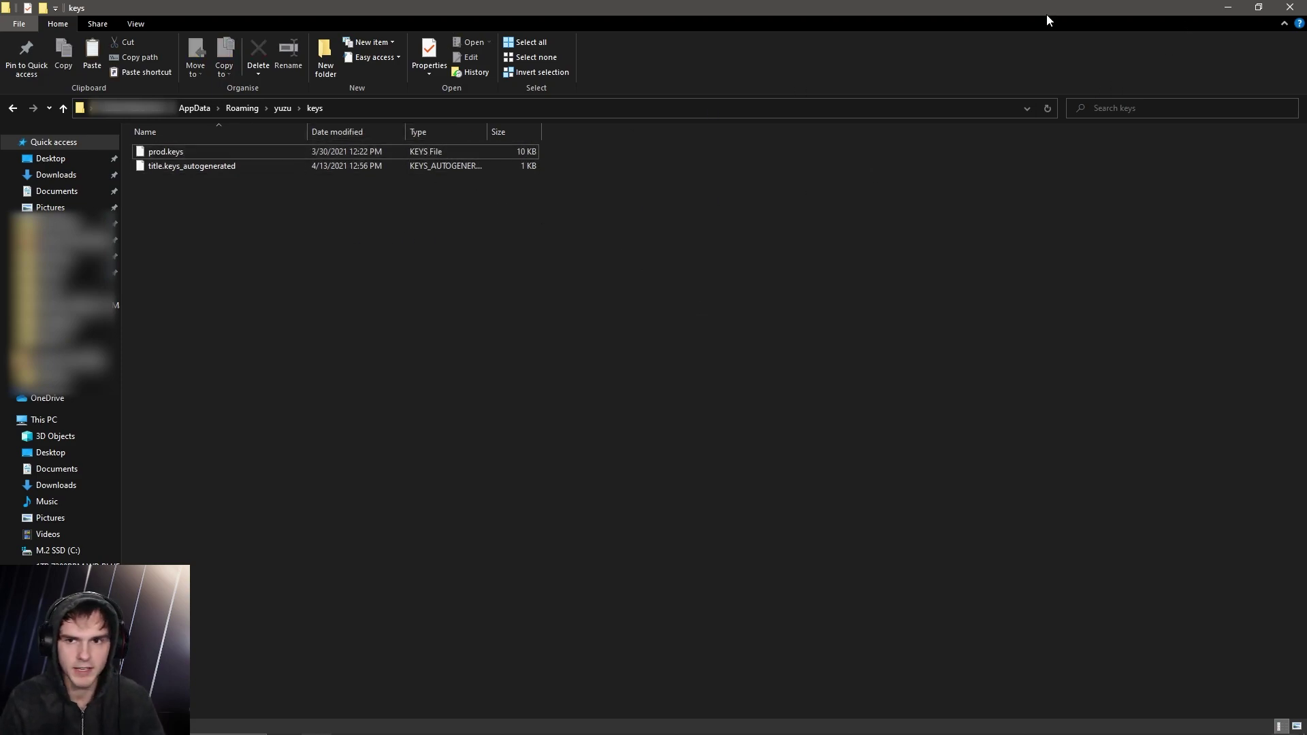
click(1290, 6)
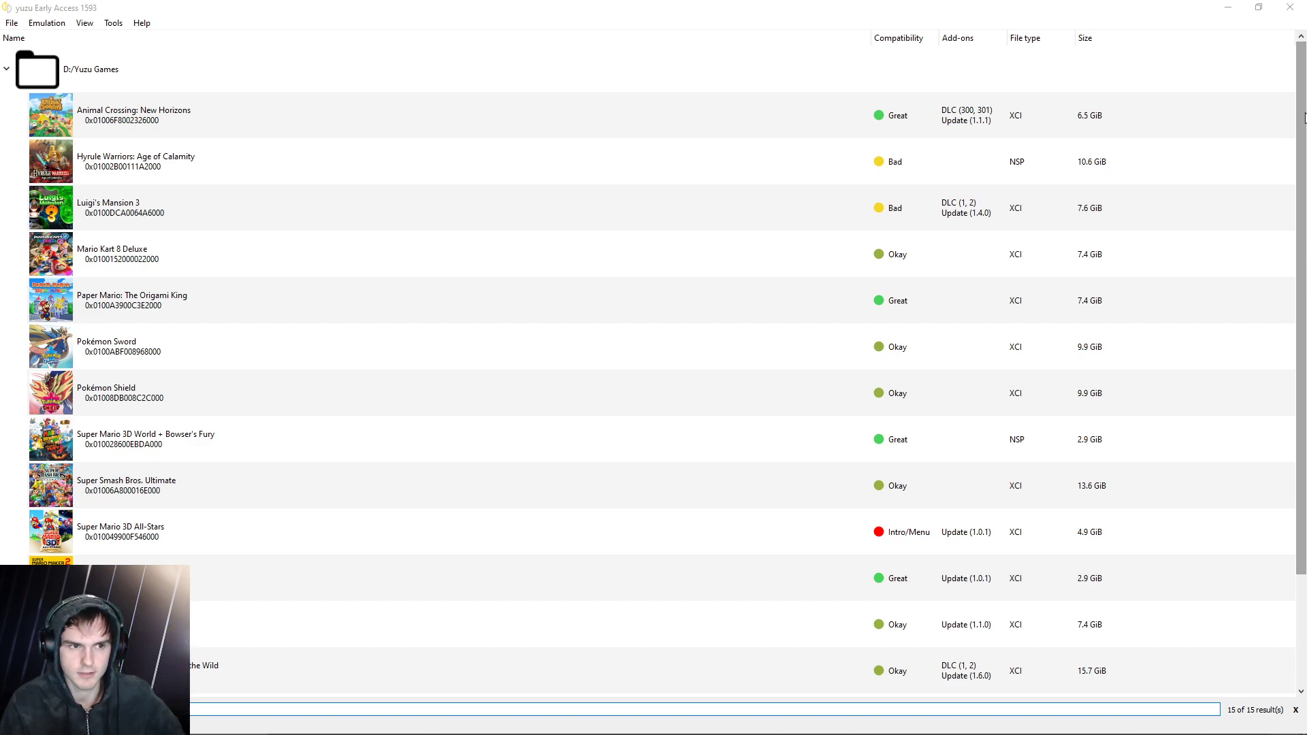
Step: Look through the loaded game list and enable subfolder scanning for the D:/Yuzu Games directory
click(1301, 117)
scroll(1301, 117, down, 2)
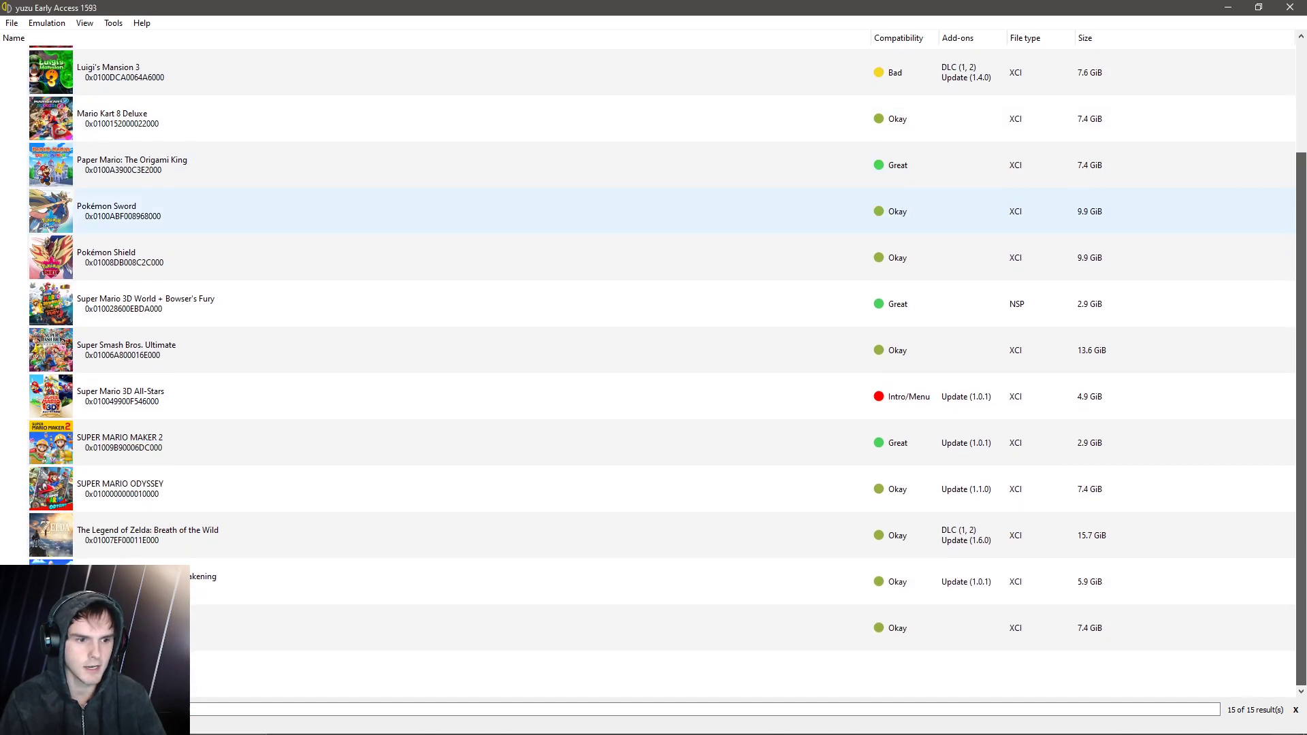
scroll(1301, 364, up, 1)
scroll(1298, 253, up, 1)
scroll(1298, 254, down, 2)
scroll(1272, 82, up, 2)
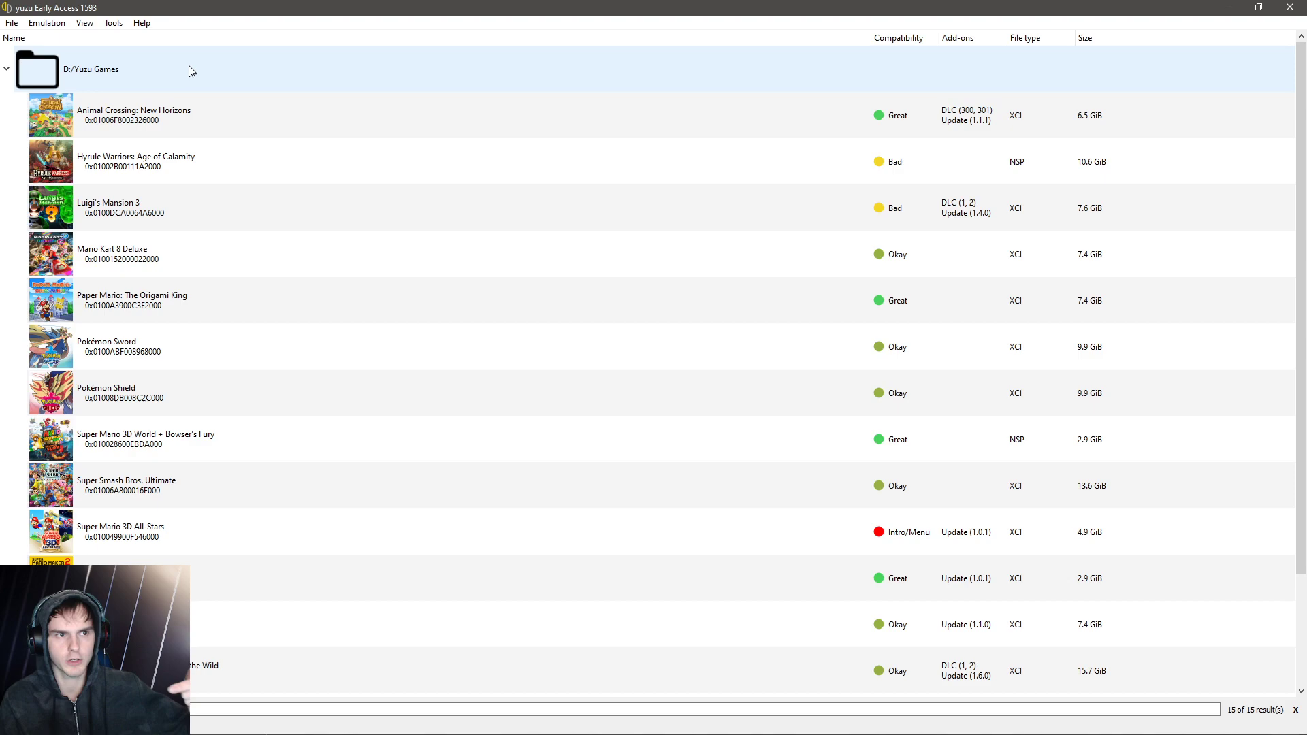
right_click(108, 75)
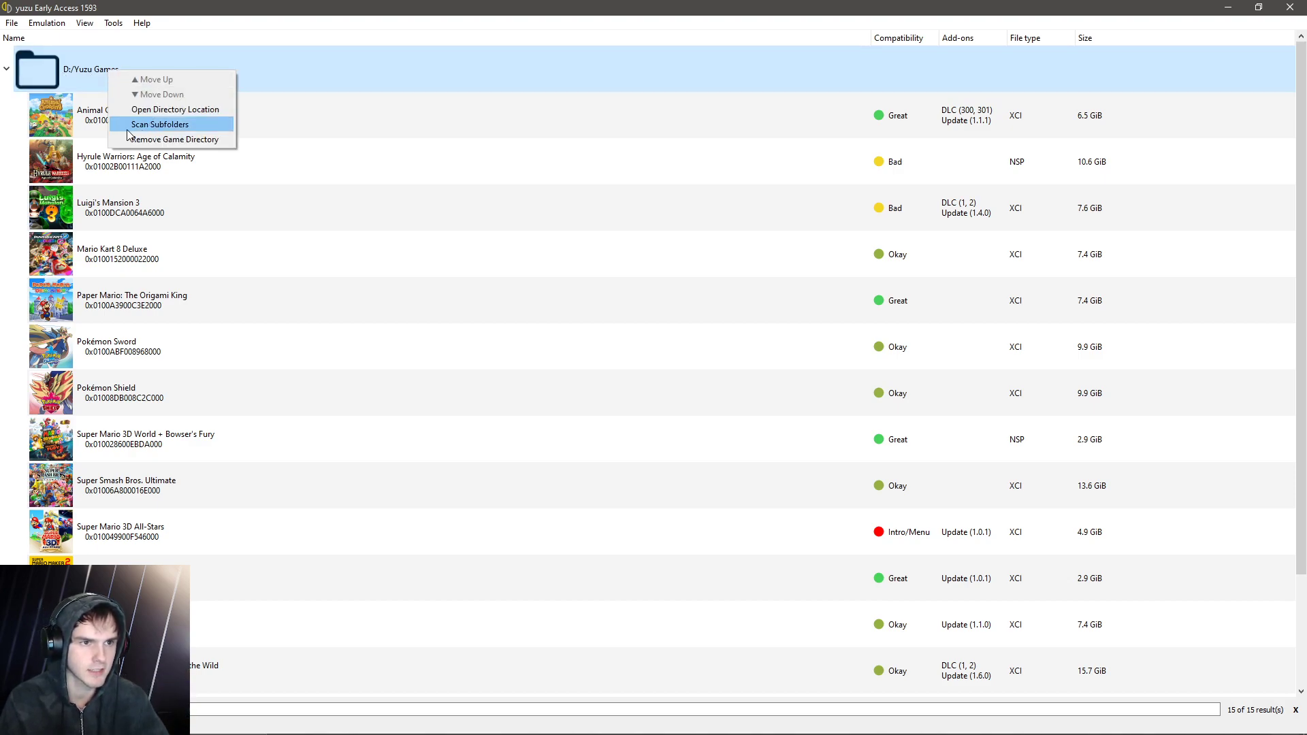
click(154, 124)
right_click(105, 76)
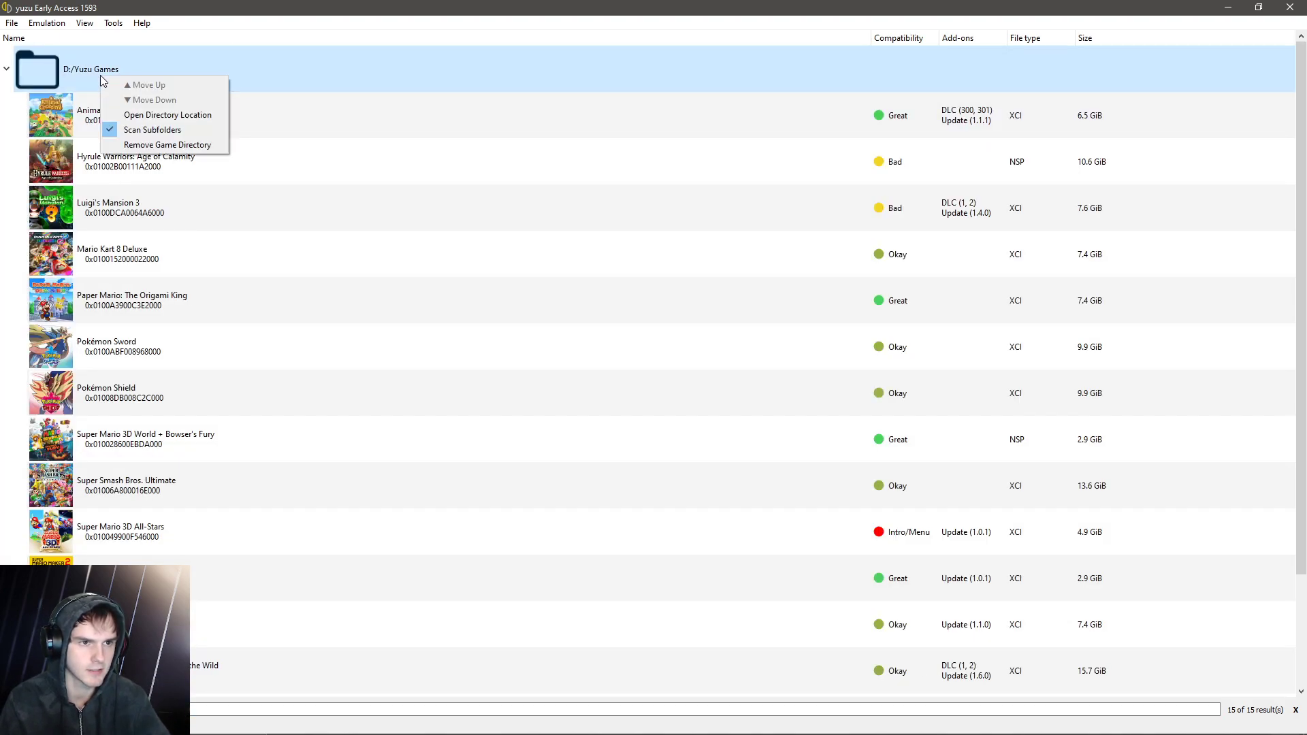
click(136, 111)
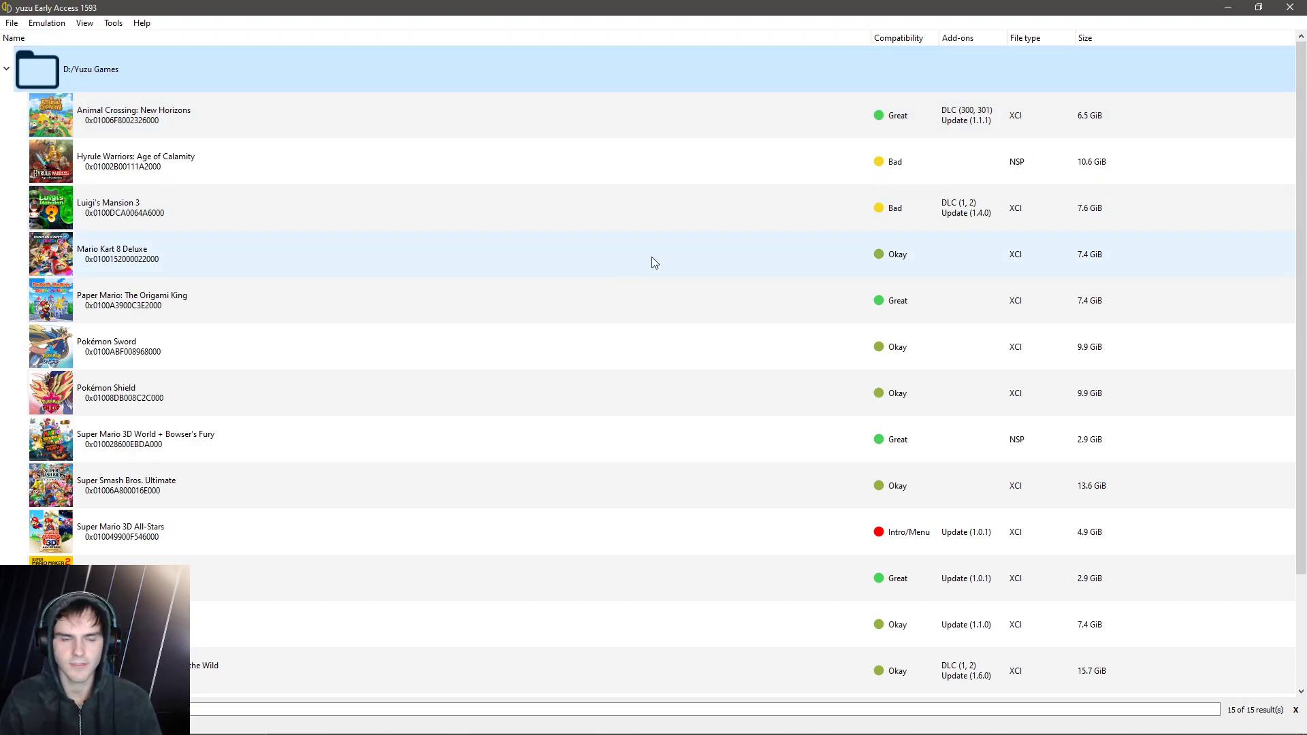
Step: Set the interface theme to Dark Colorful in the configuration and apply it
click(53, 26)
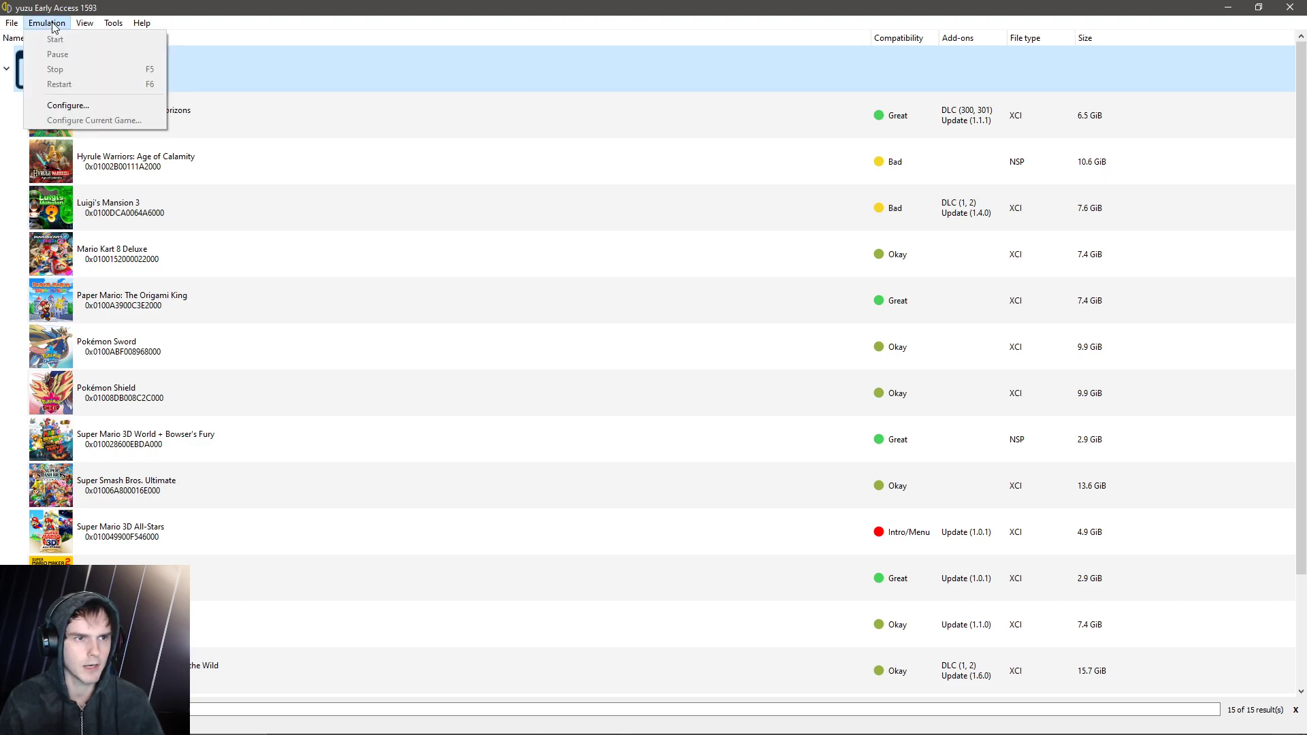
click(102, 107)
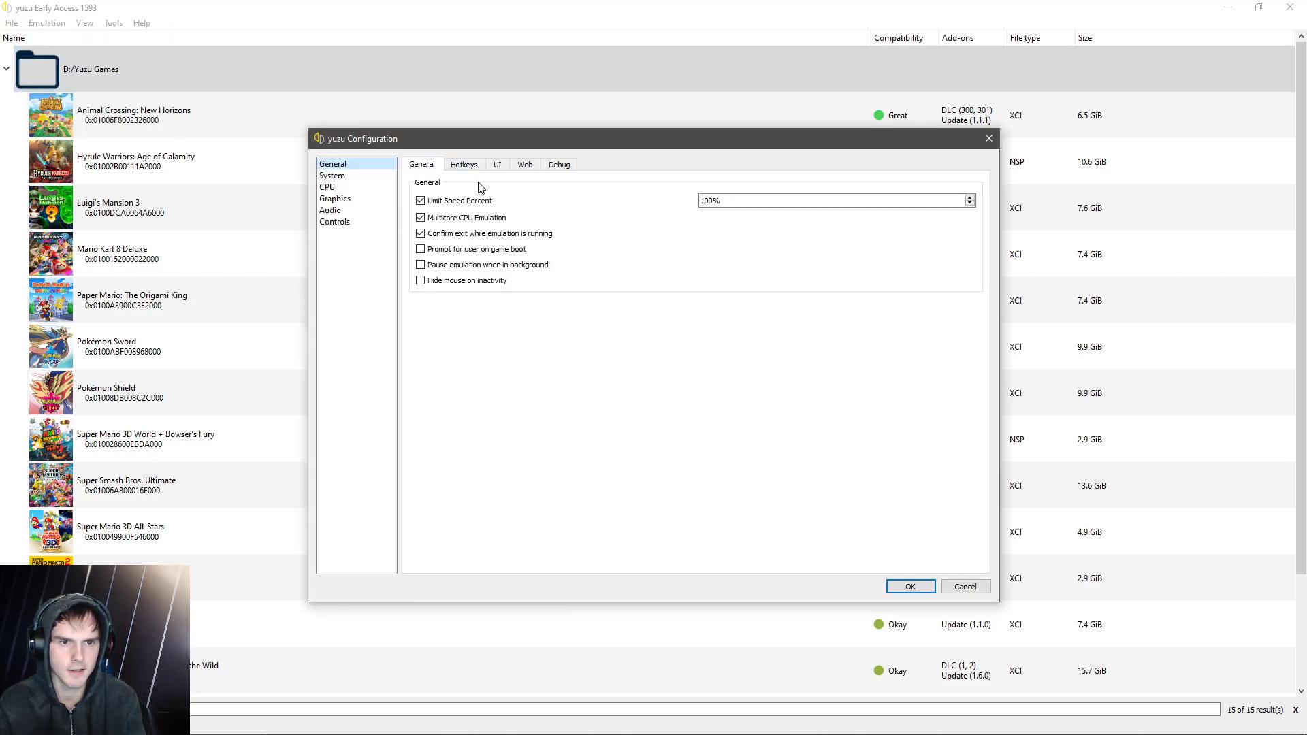
click(500, 167)
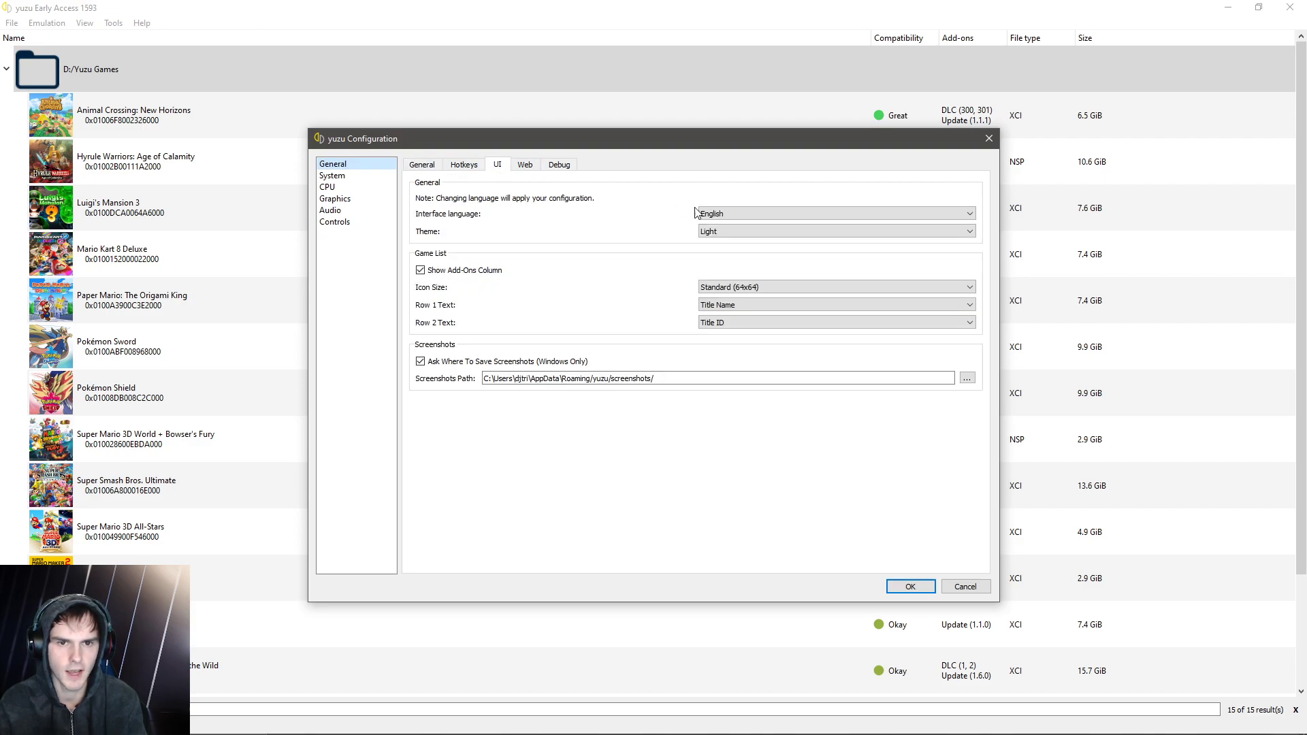
click(720, 233)
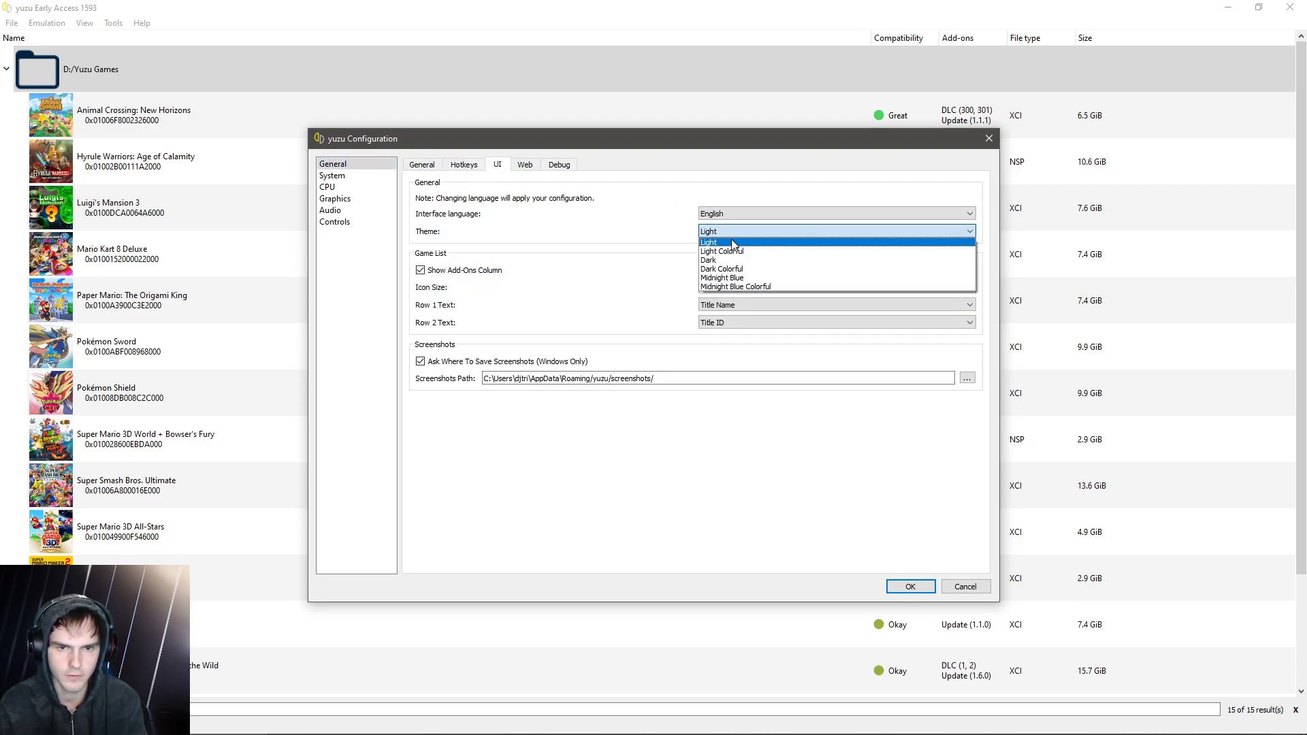
click(736, 272)
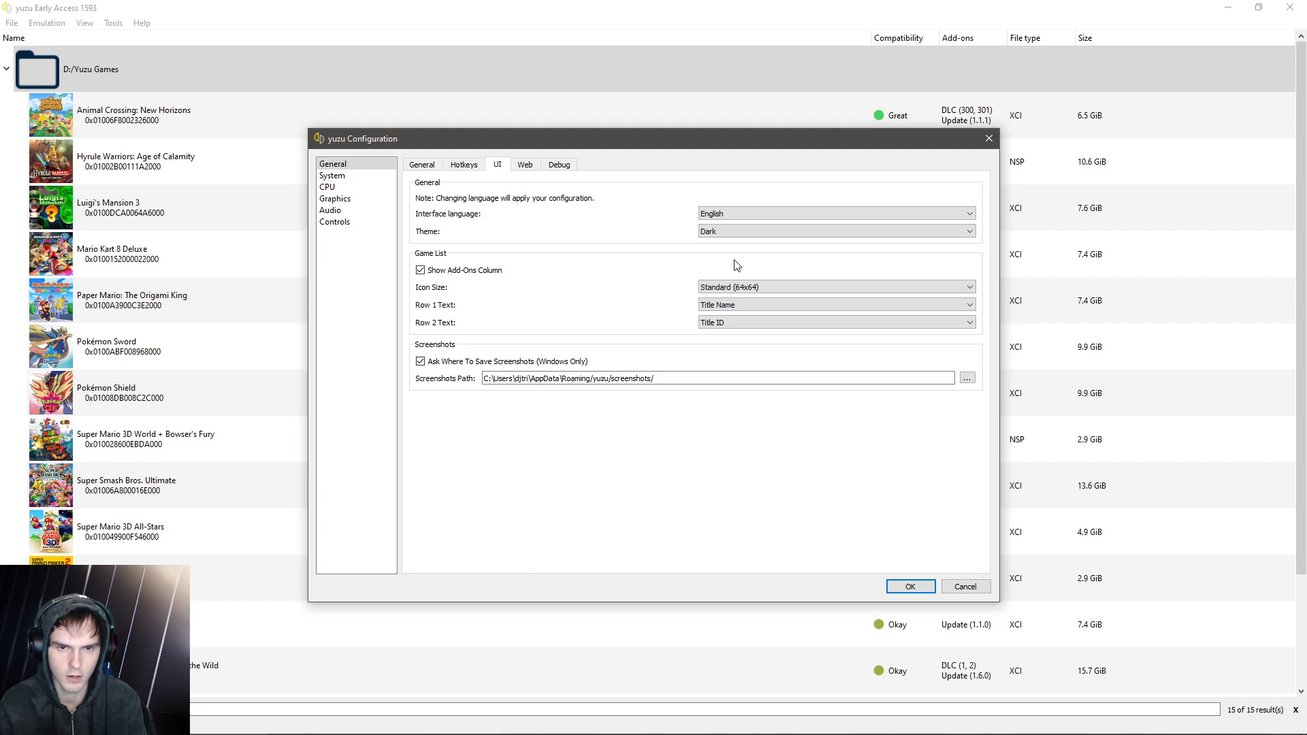
click(731, 234)
click(728, 270)
click(910, 585)
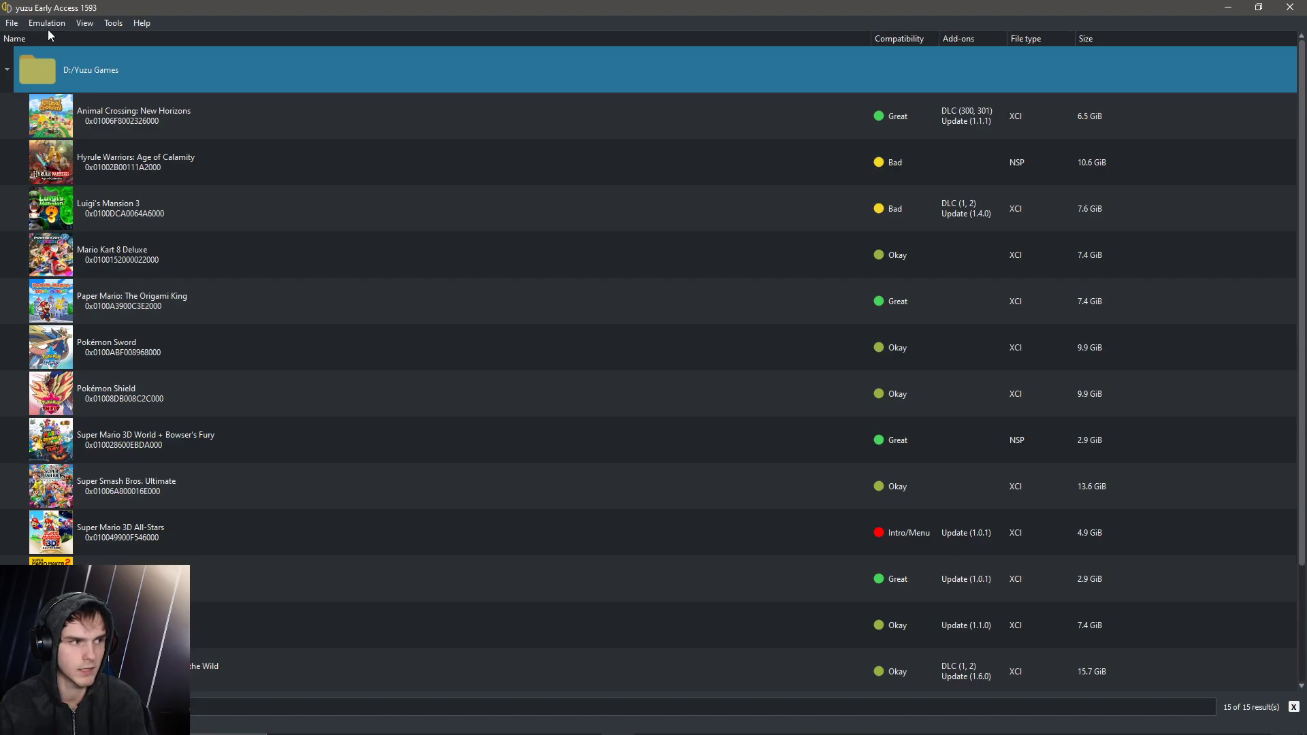
Step: Set the CPU accuracy to Unsafe in the configuration, keeping all three unsafe optimization settings enabled
key(ctrl+comma)
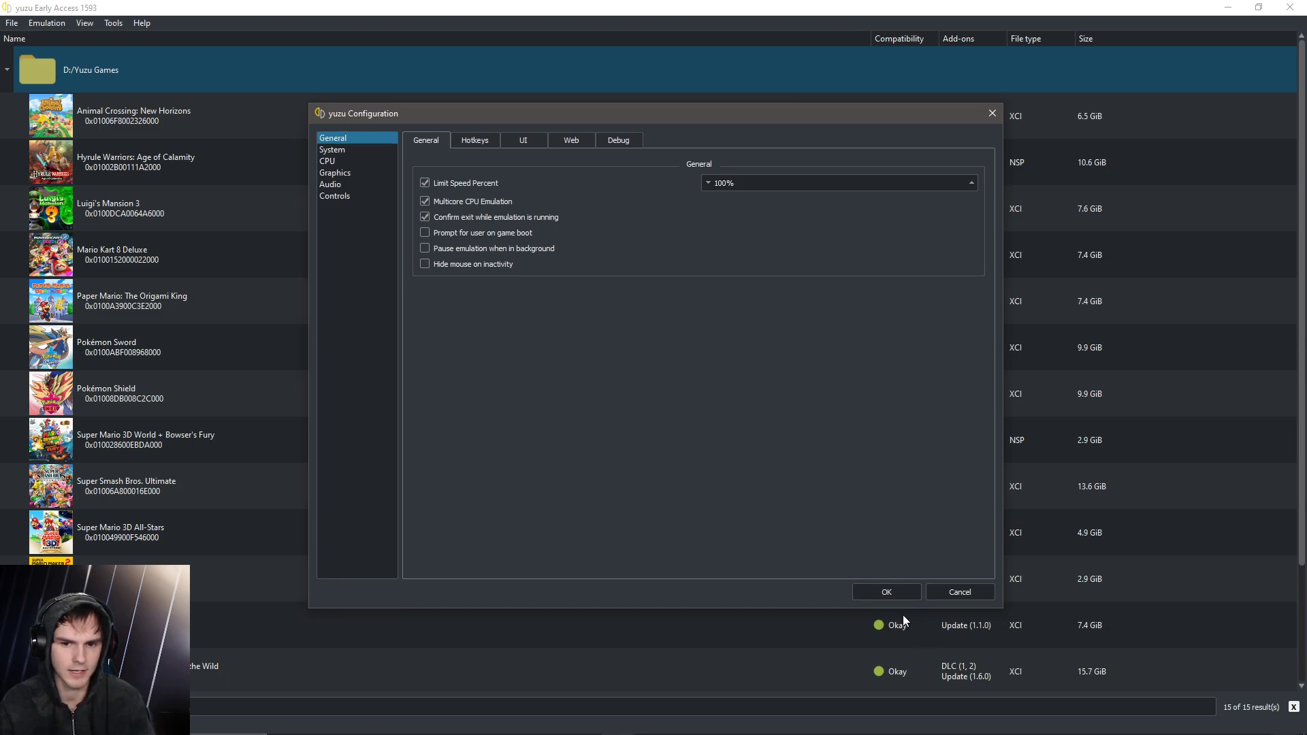
click(345, 163)
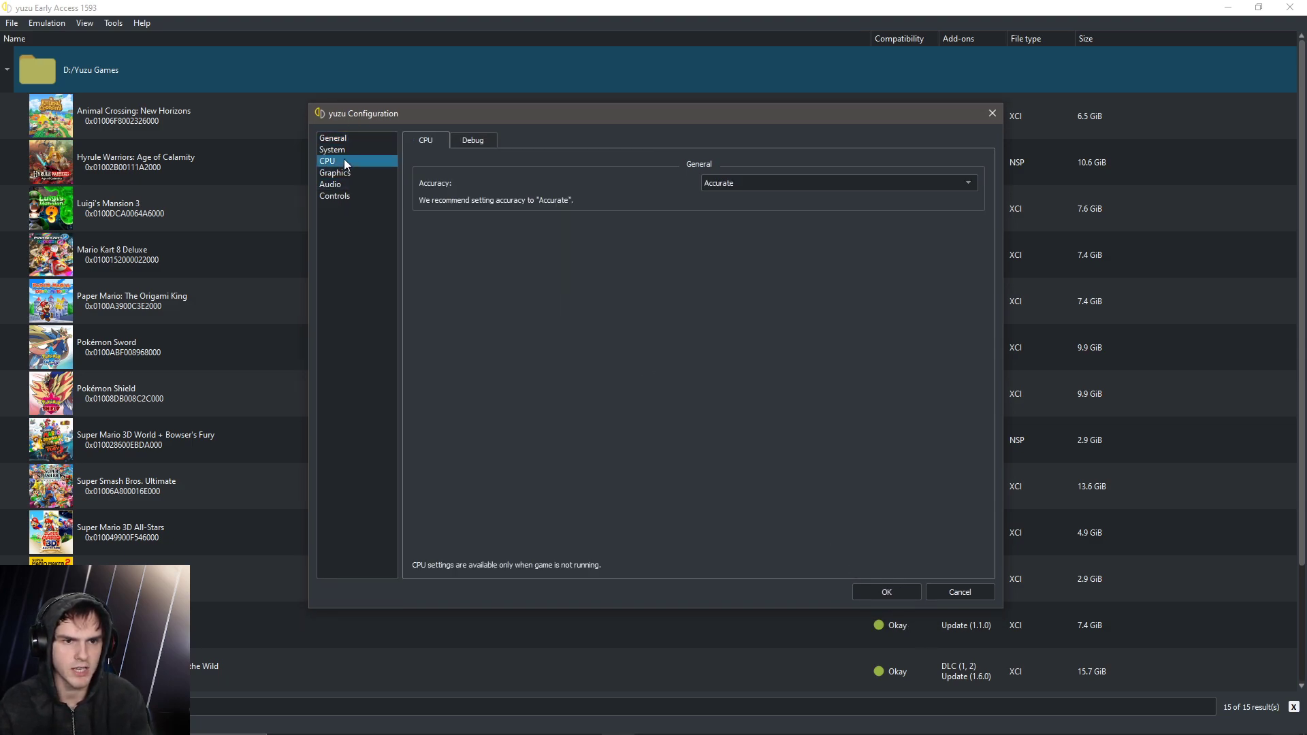
click(728, 183)
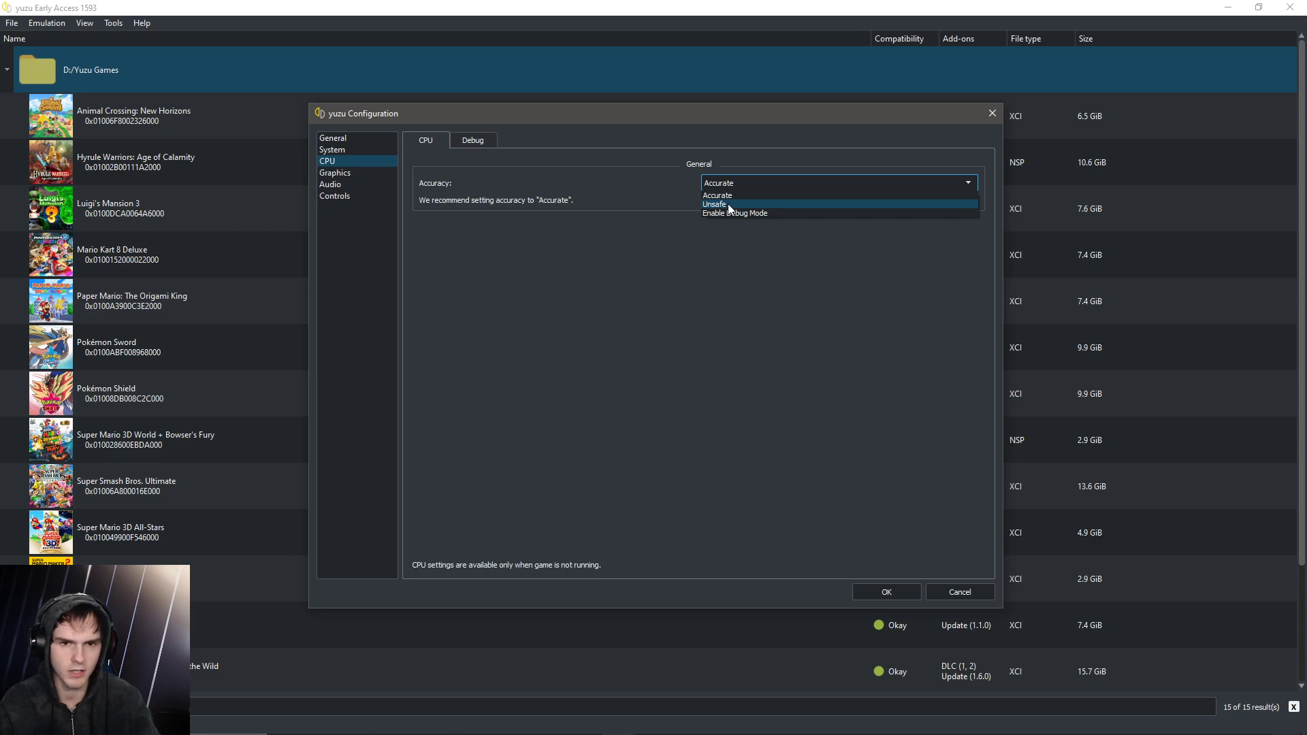
click(728, 204)
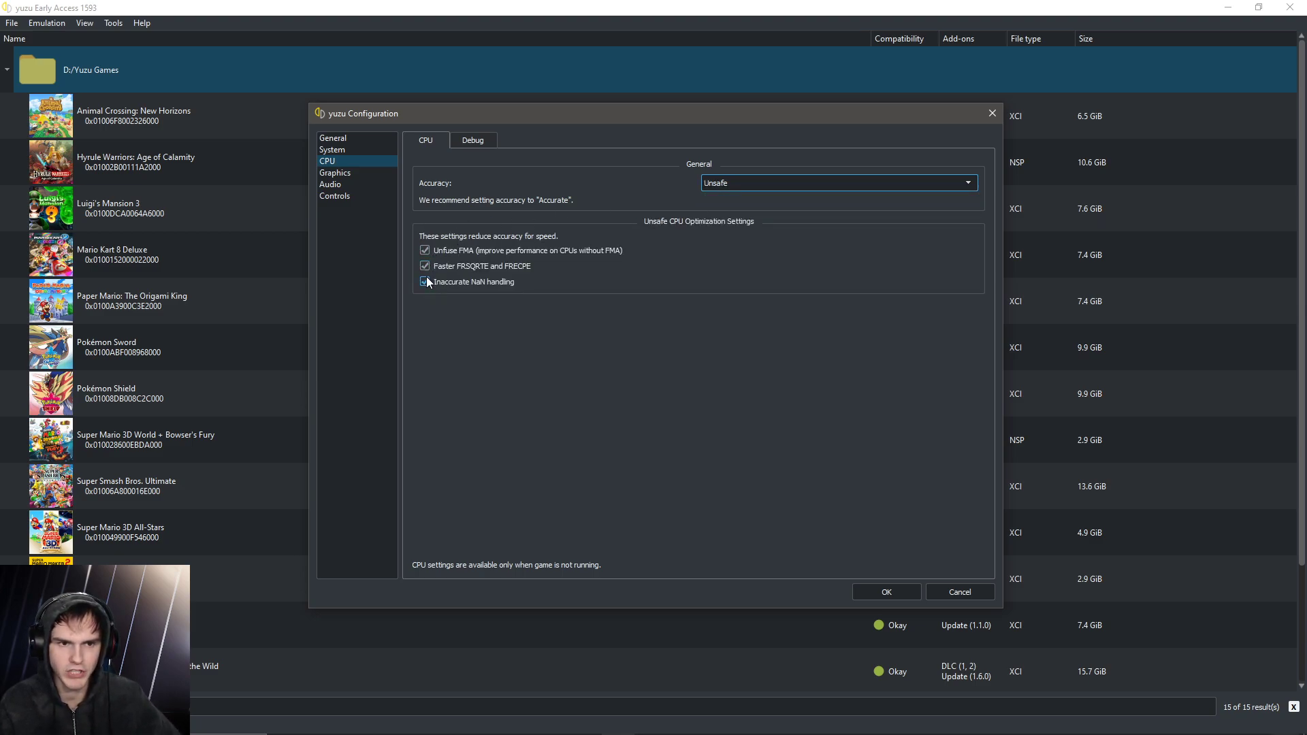
mouse_move(426, 277)
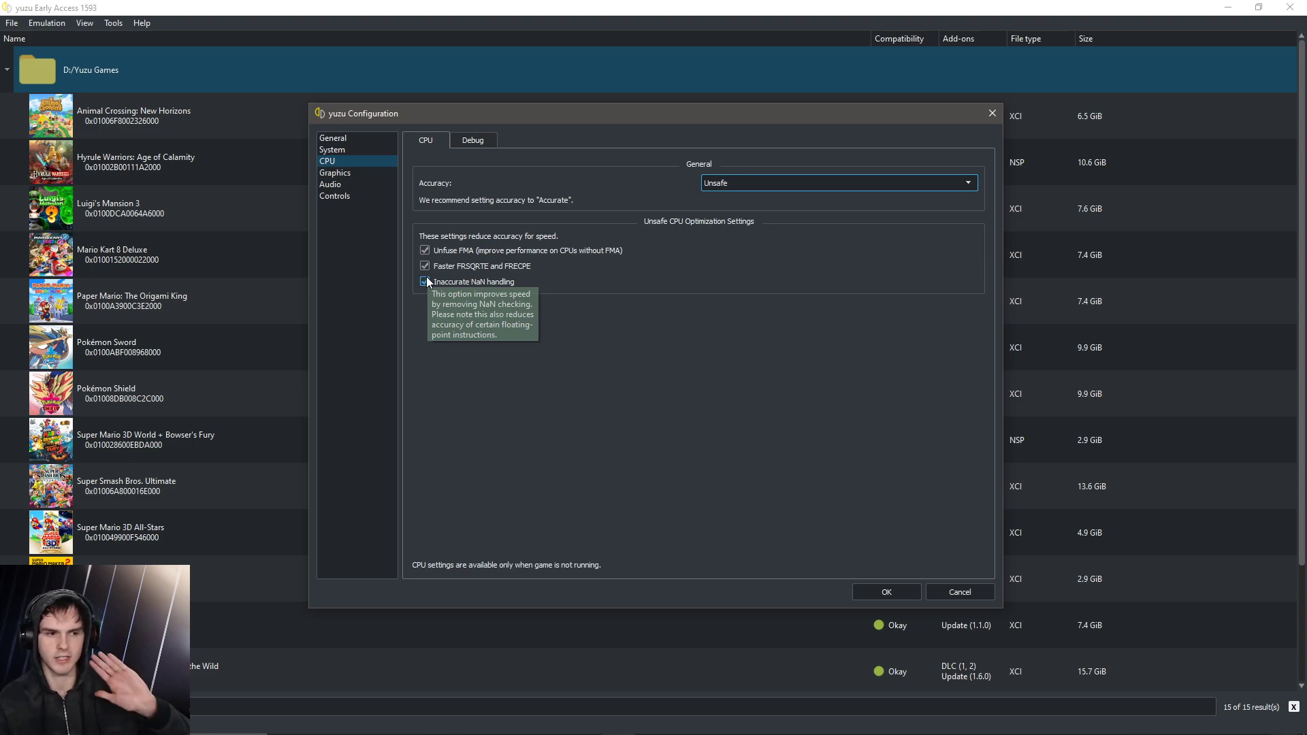
click(736, 182)
click(646, 182)
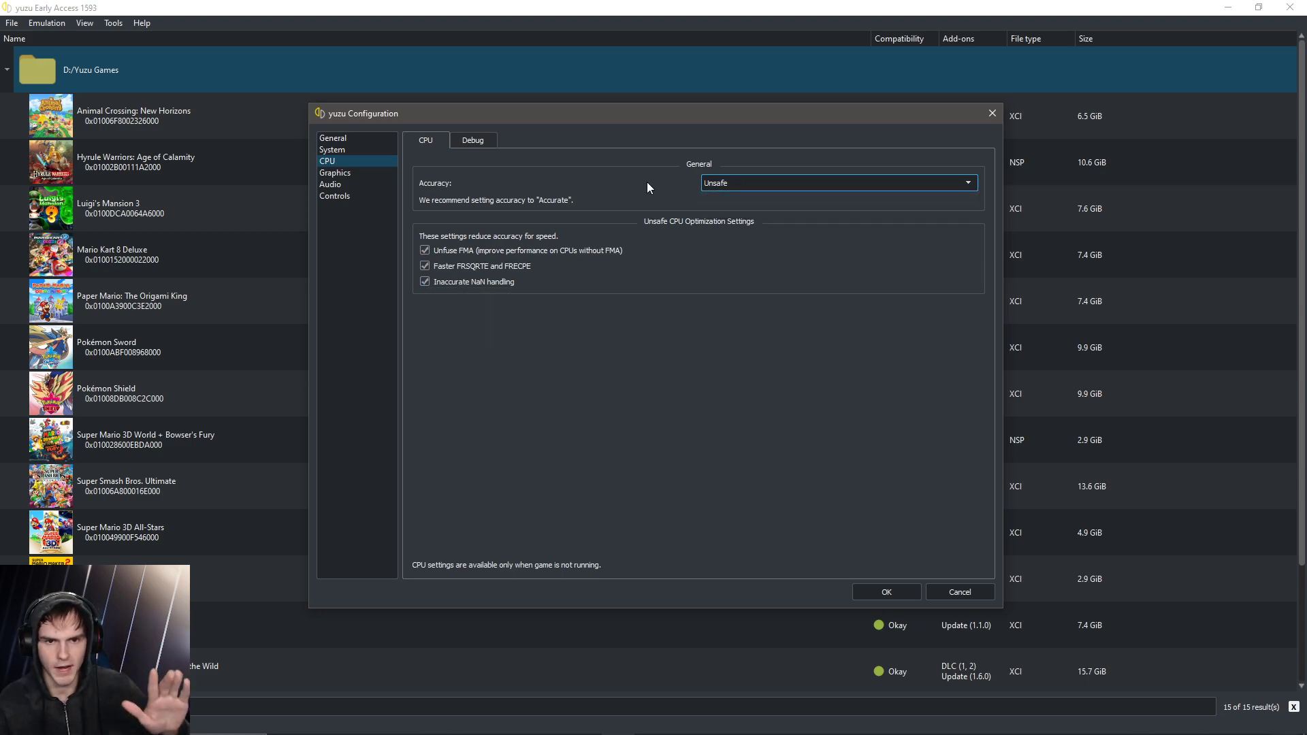
click(477, 144)
Step: Set the graphics API to Vulkan with NVIDIA GeForce RTX 3060 as the device
click(337, 174)
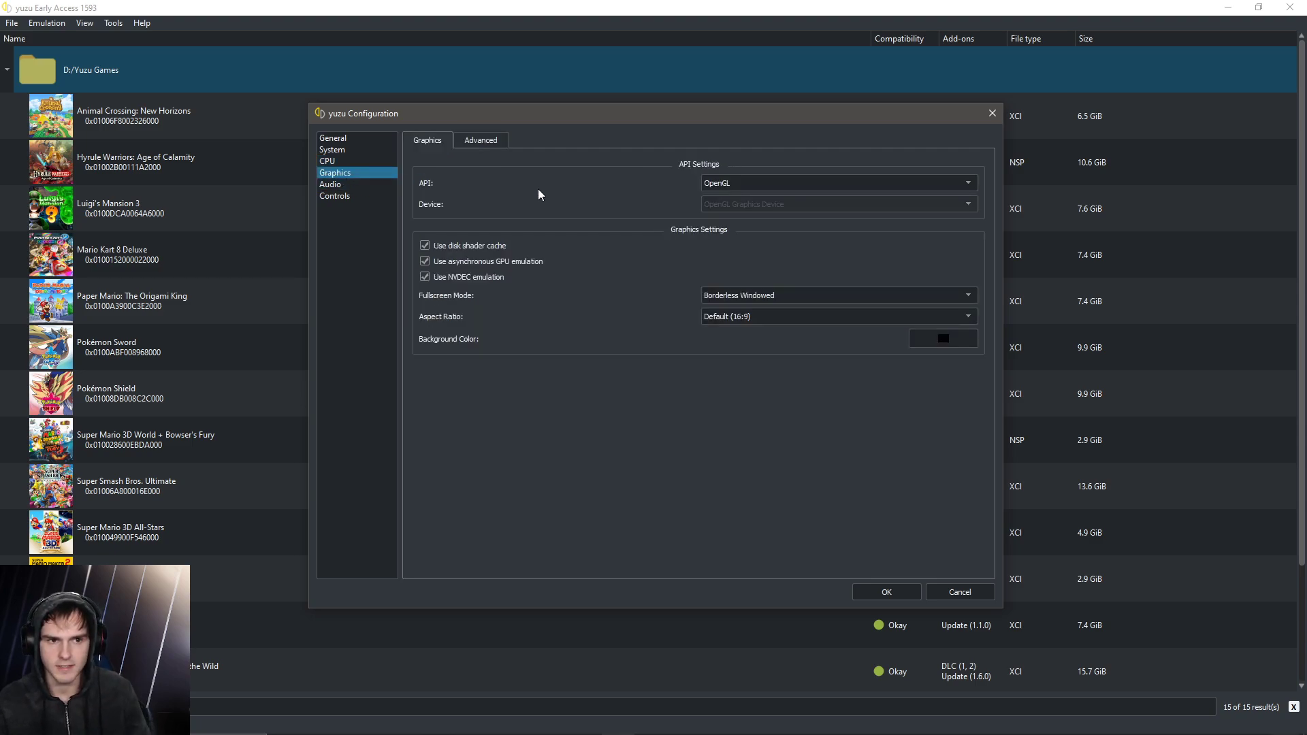
click(708, 181)
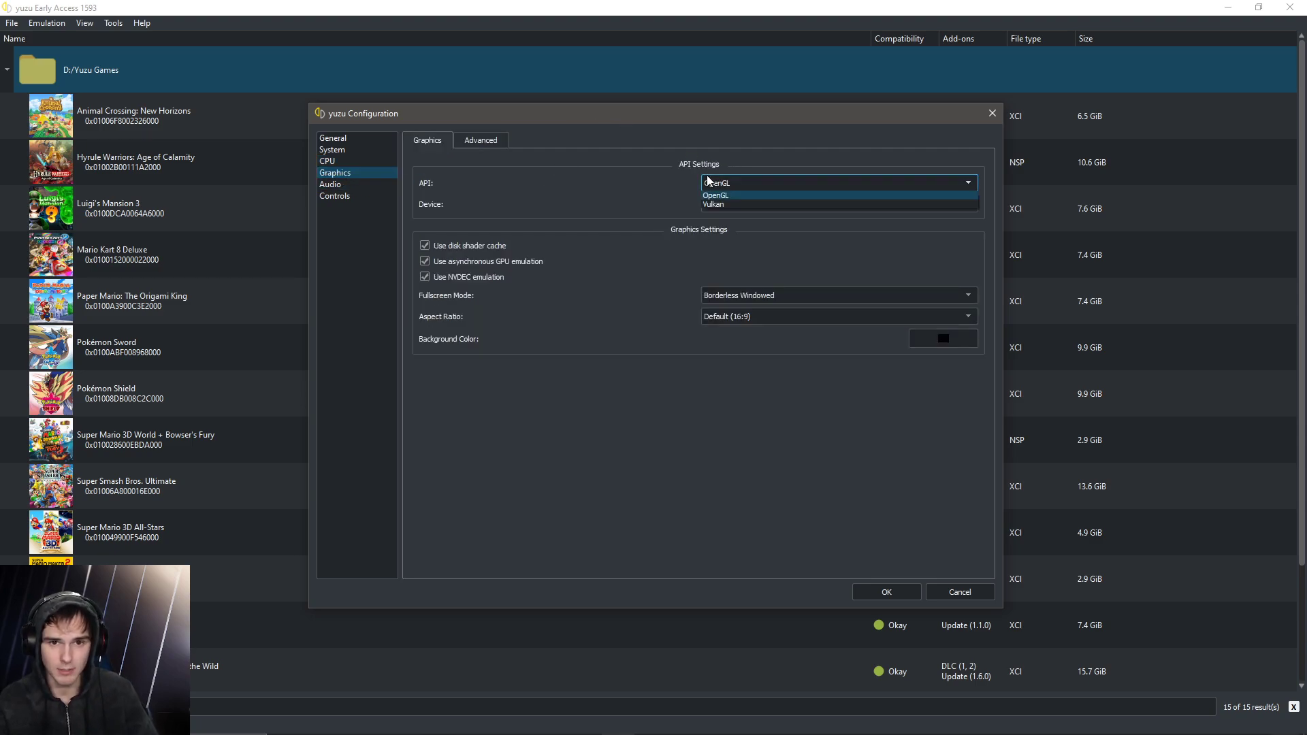
click(602, 166)
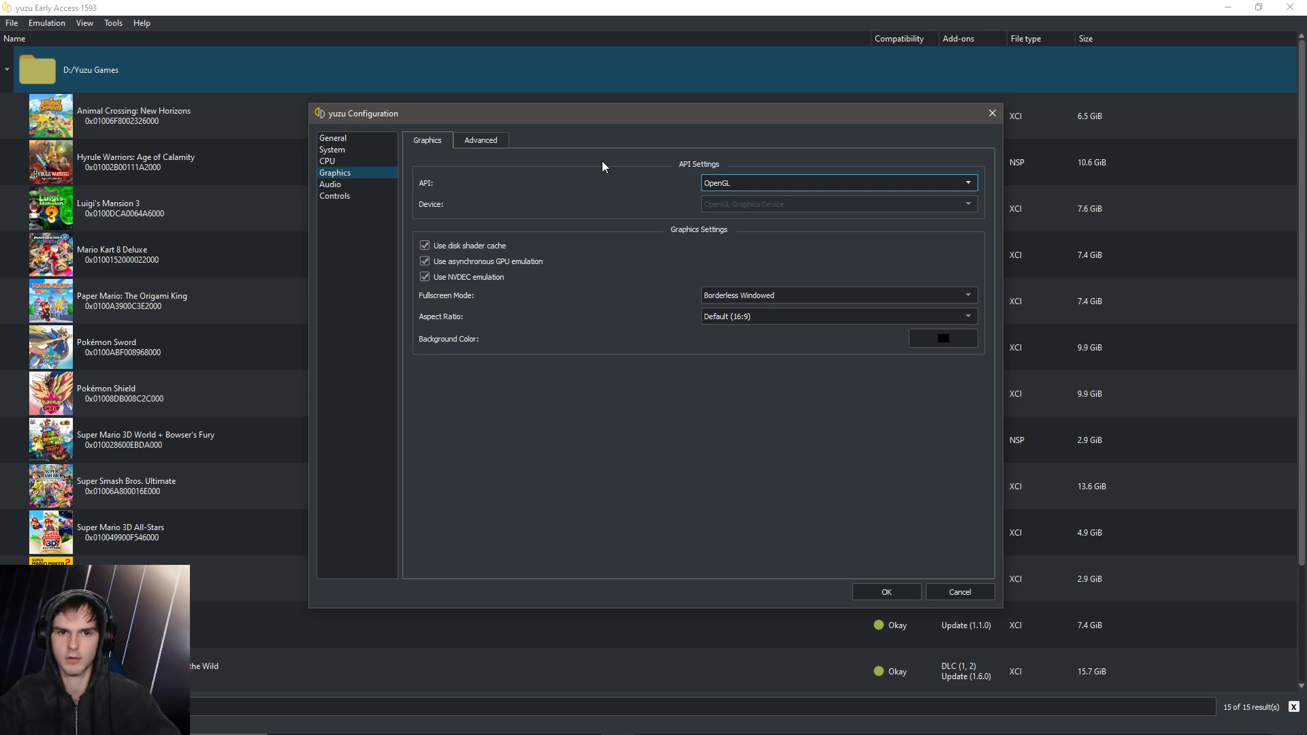
click(720, 183)
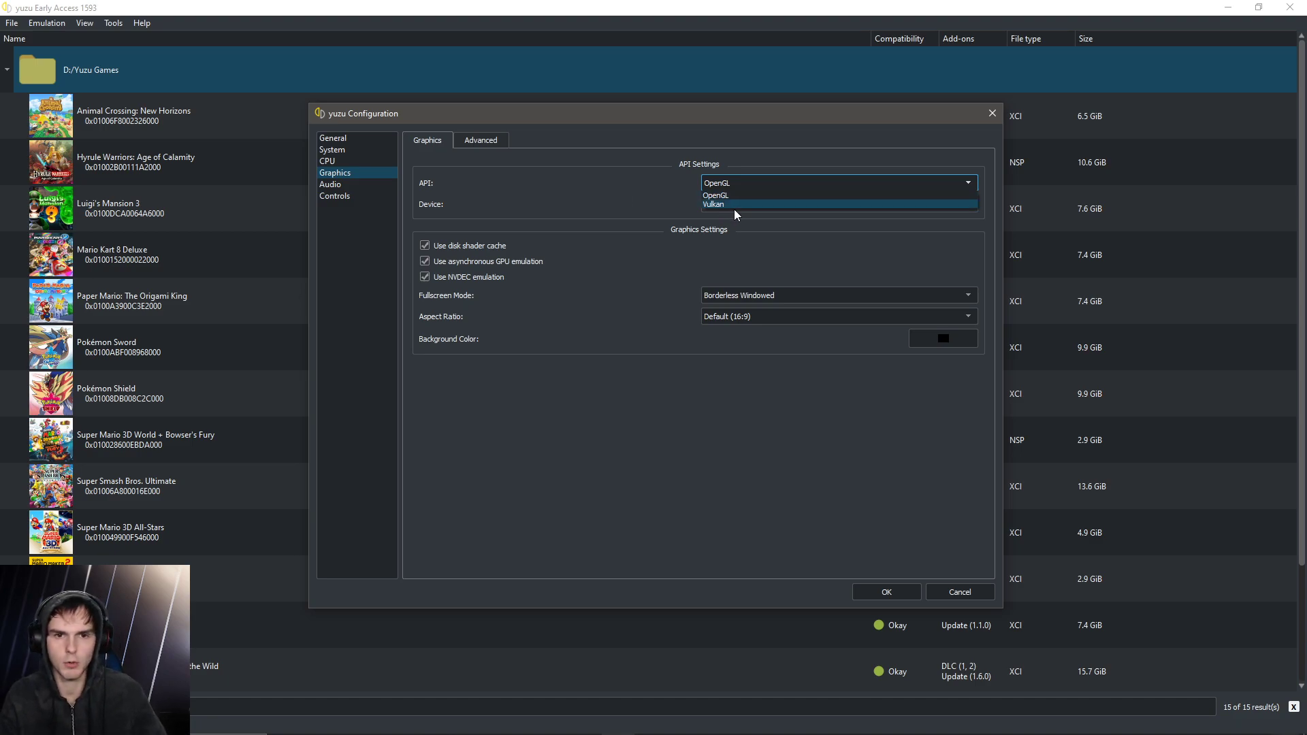
click(727, 206)
click(727, 205)
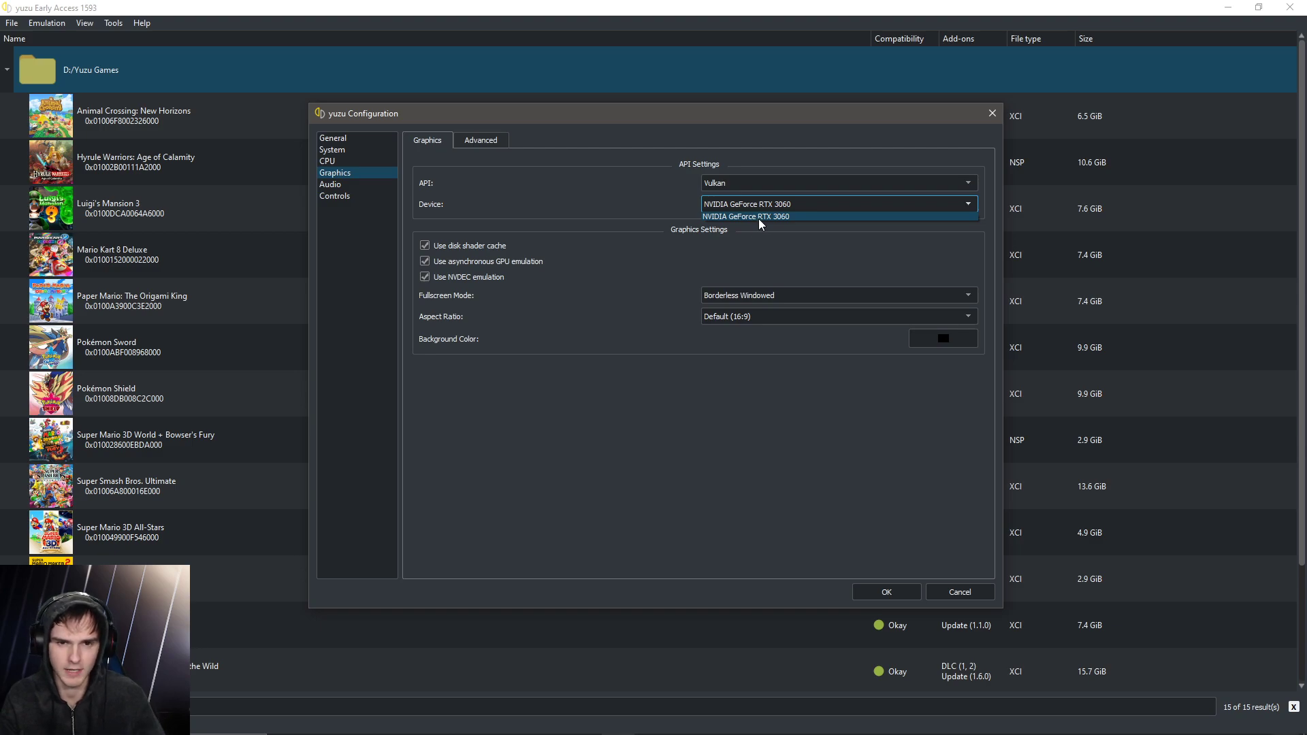
click(634, 203)
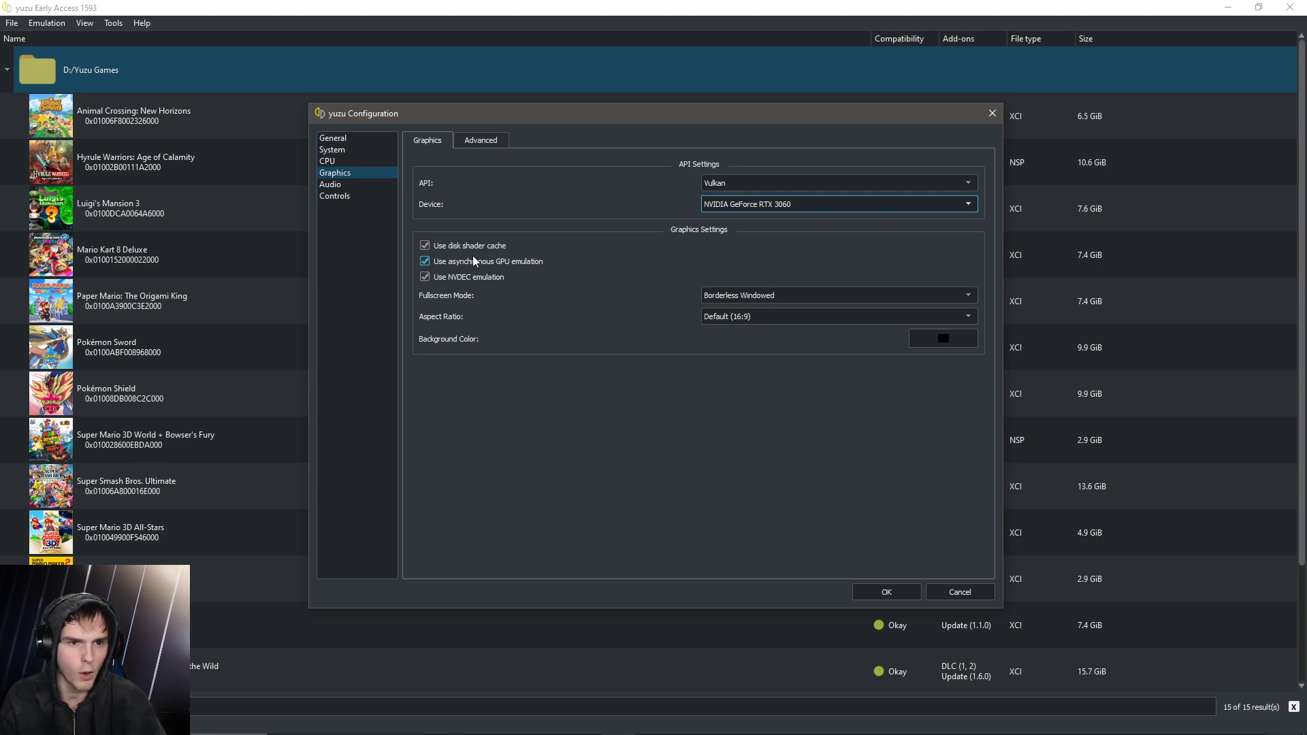
Step: Enable assembly shaders and asynchronous shader building in the advanced graphics settings, keeping the accuracy level at High
click(495, 143)
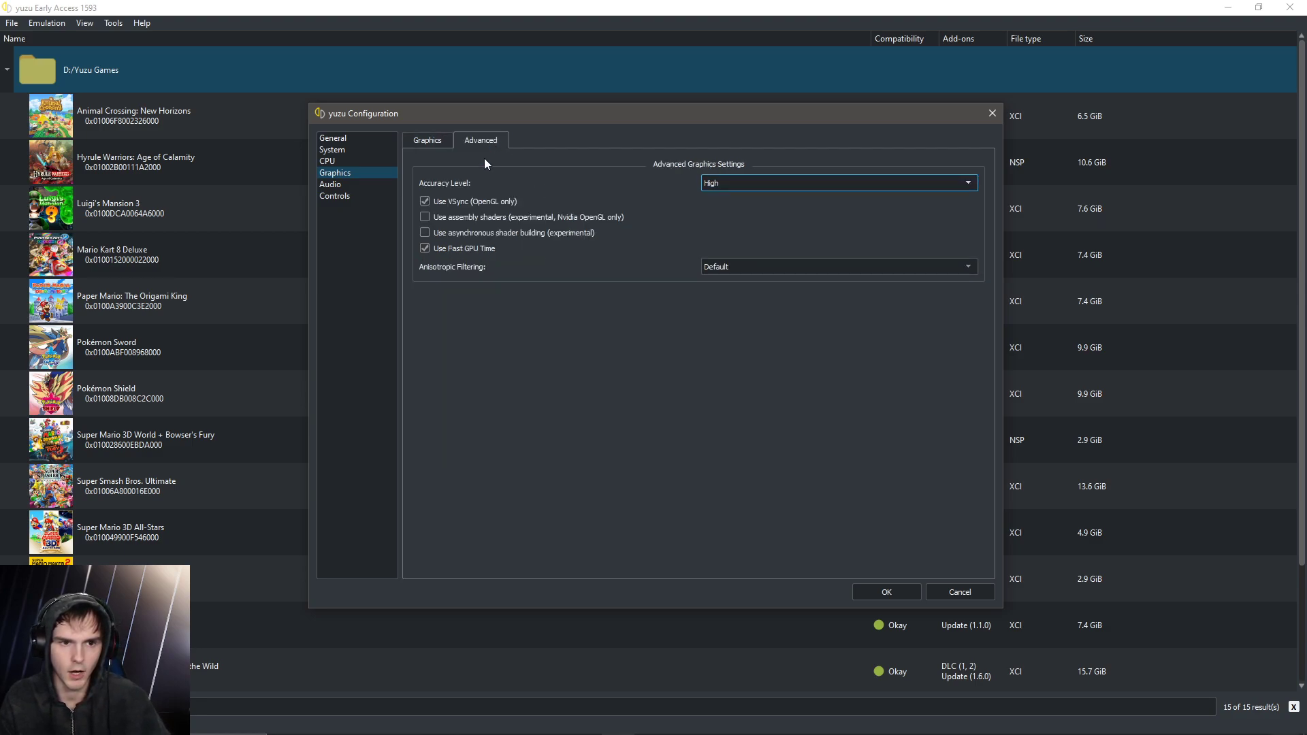
click(433, 219)
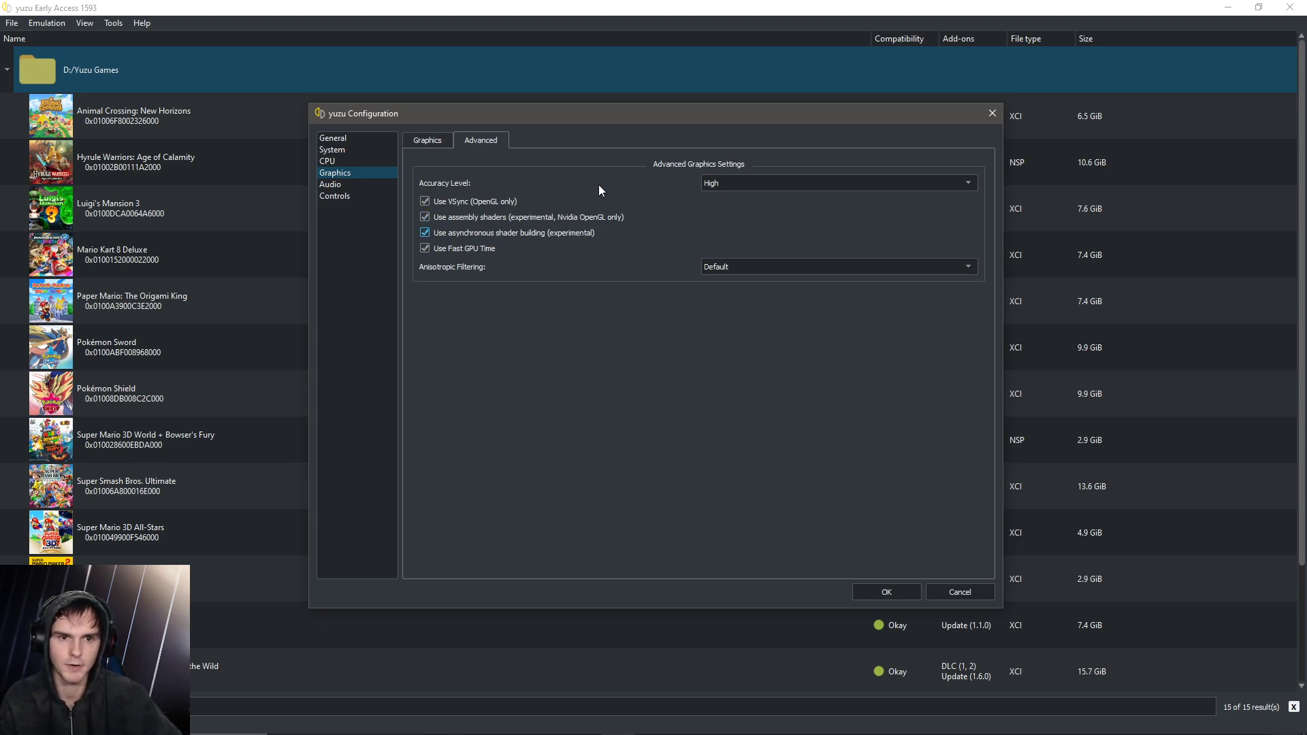
mouse_move(443, 217)
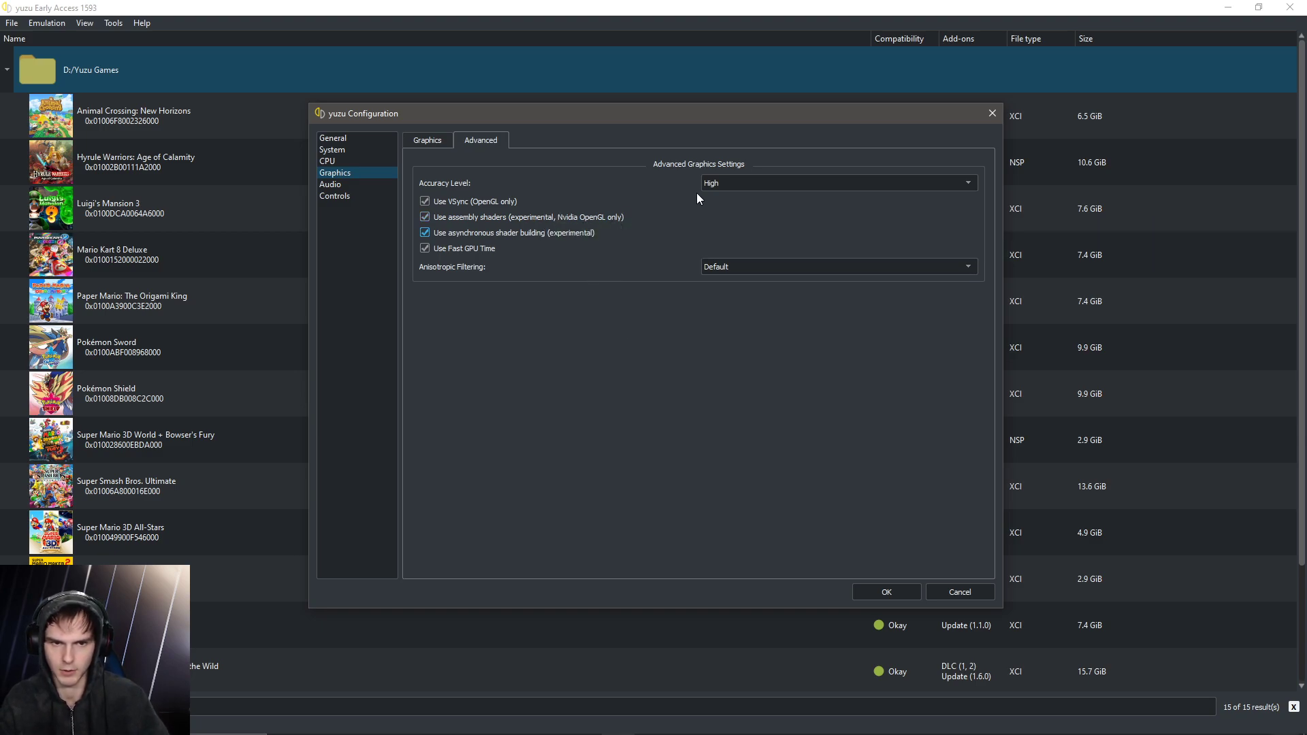
click(724, 183)
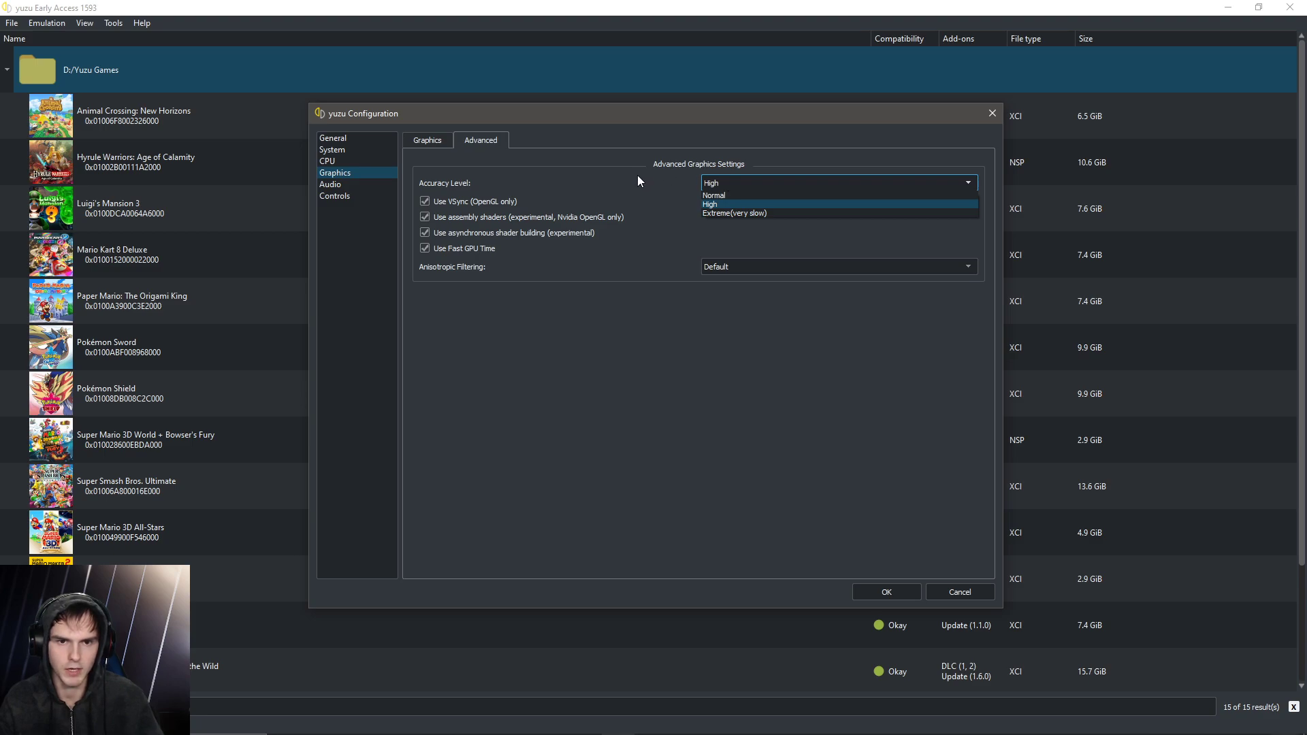
click(484, 138)
Step: Turn off audio stretching in the audio configuration
click(330, 184)
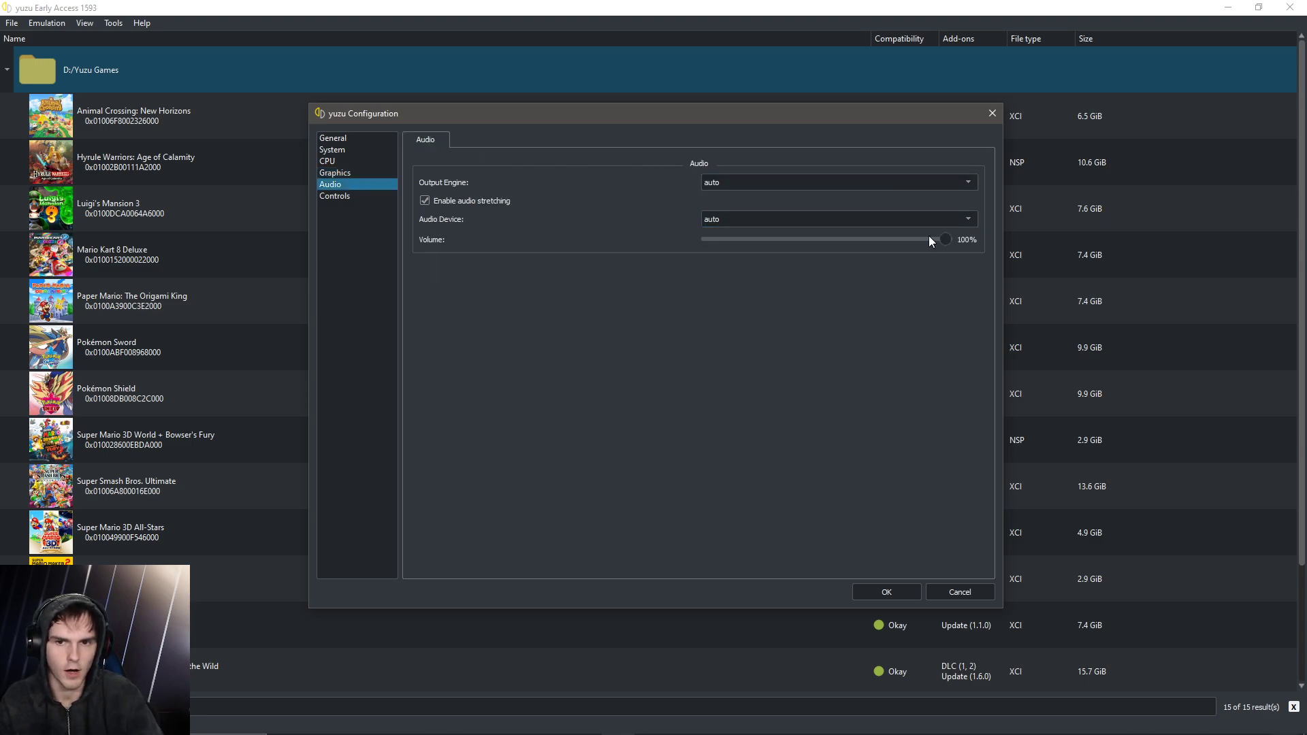
click(426, 202)
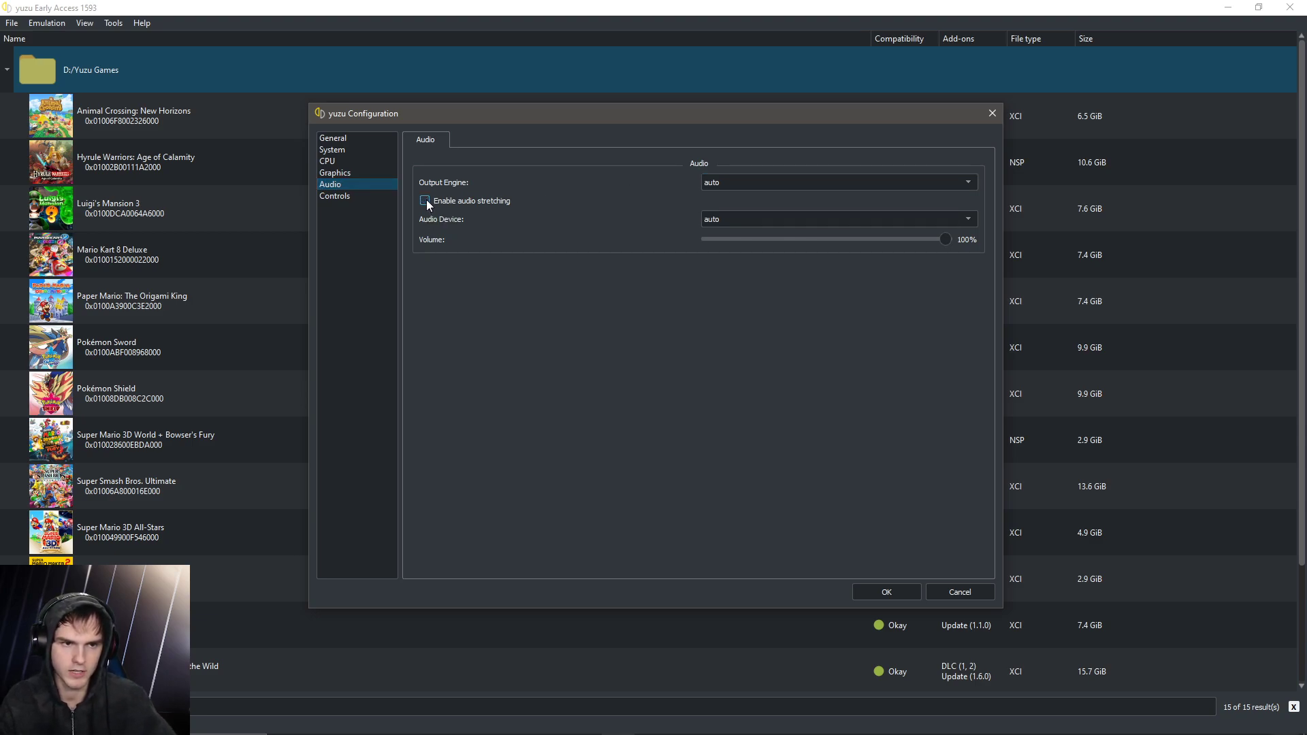
Step: Set Player 1 to Dual Joycons using XBox One Controller 0 and remap X to Button 2, Y to Button 3, A to Button 0, B to Button 1
click(343, 197)
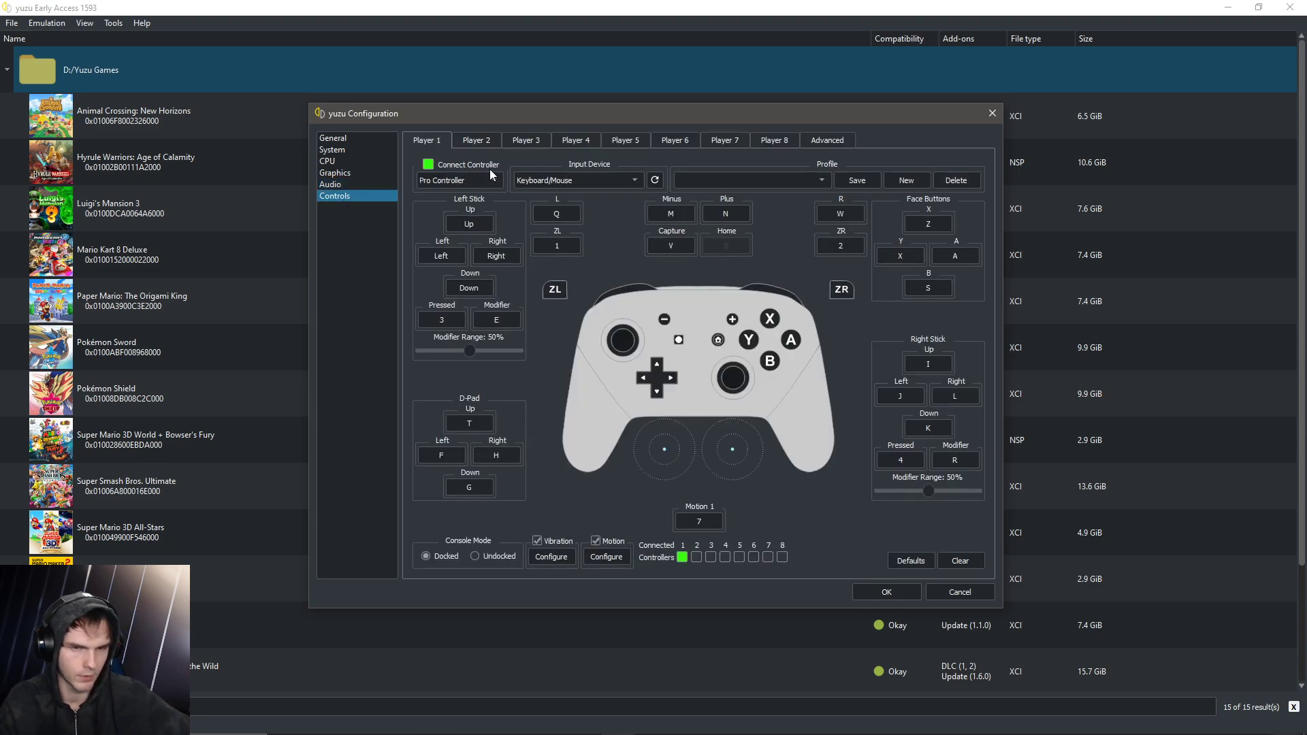
click(575, 181)
click(588, 206)
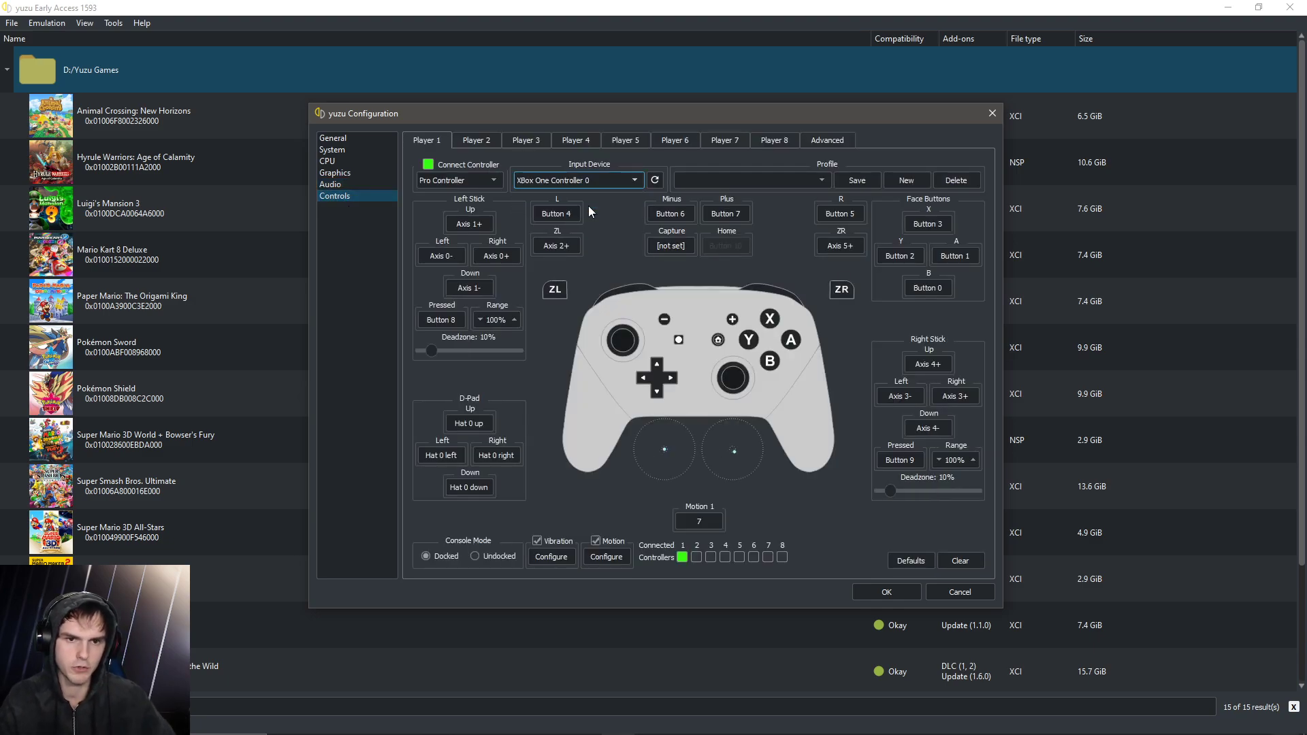
click(472, 181)
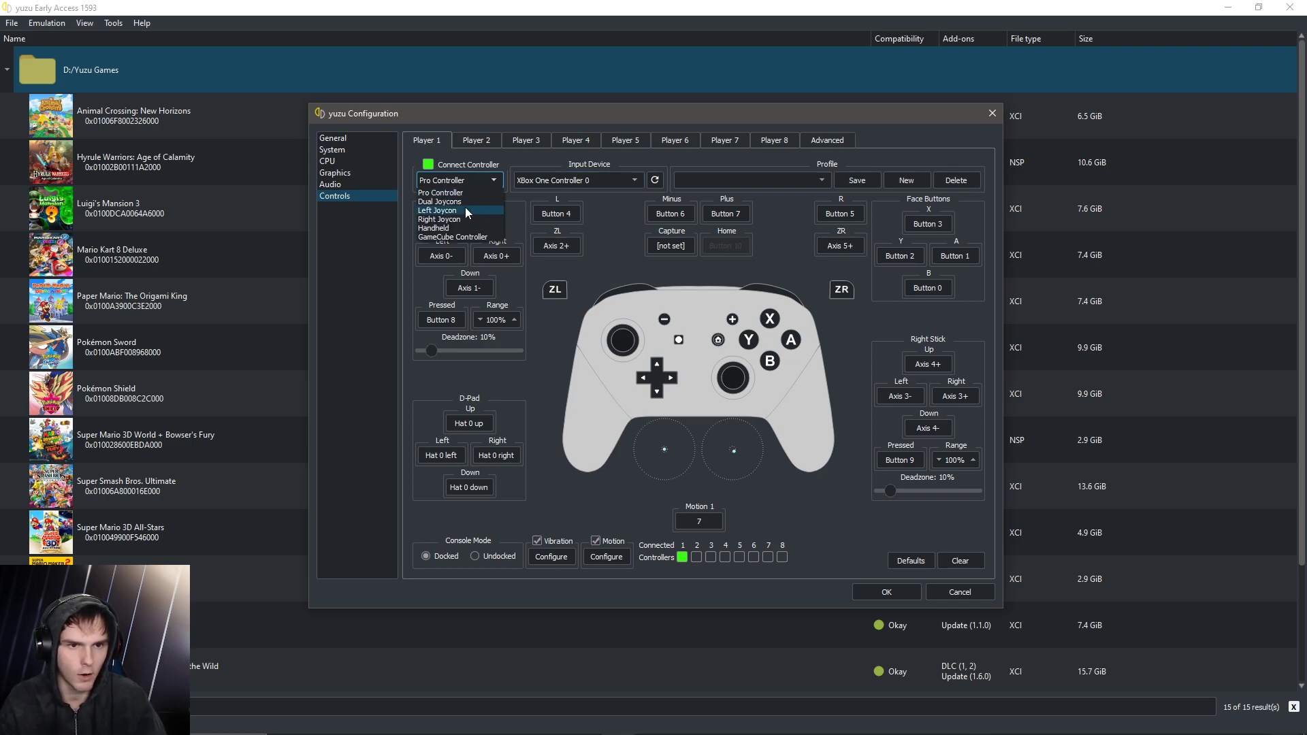
click(465, 202)
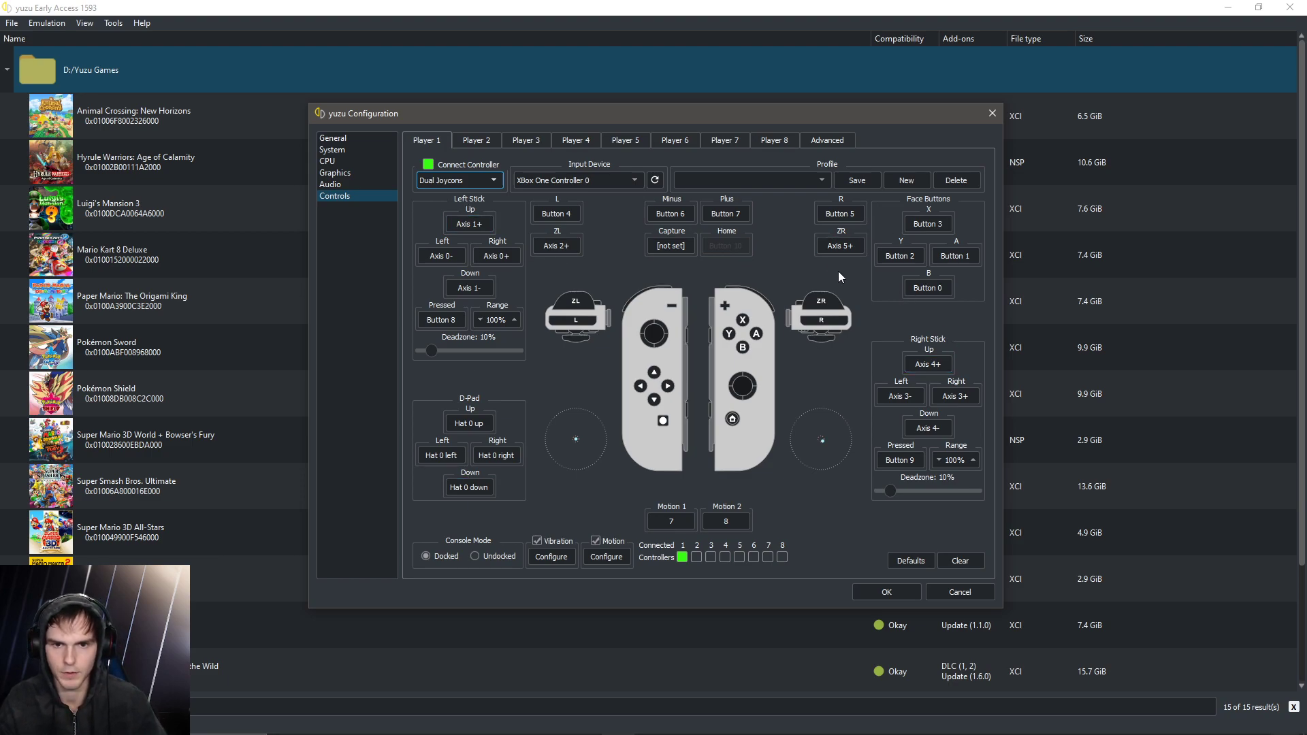
click(900, 255)
click(953, 256)
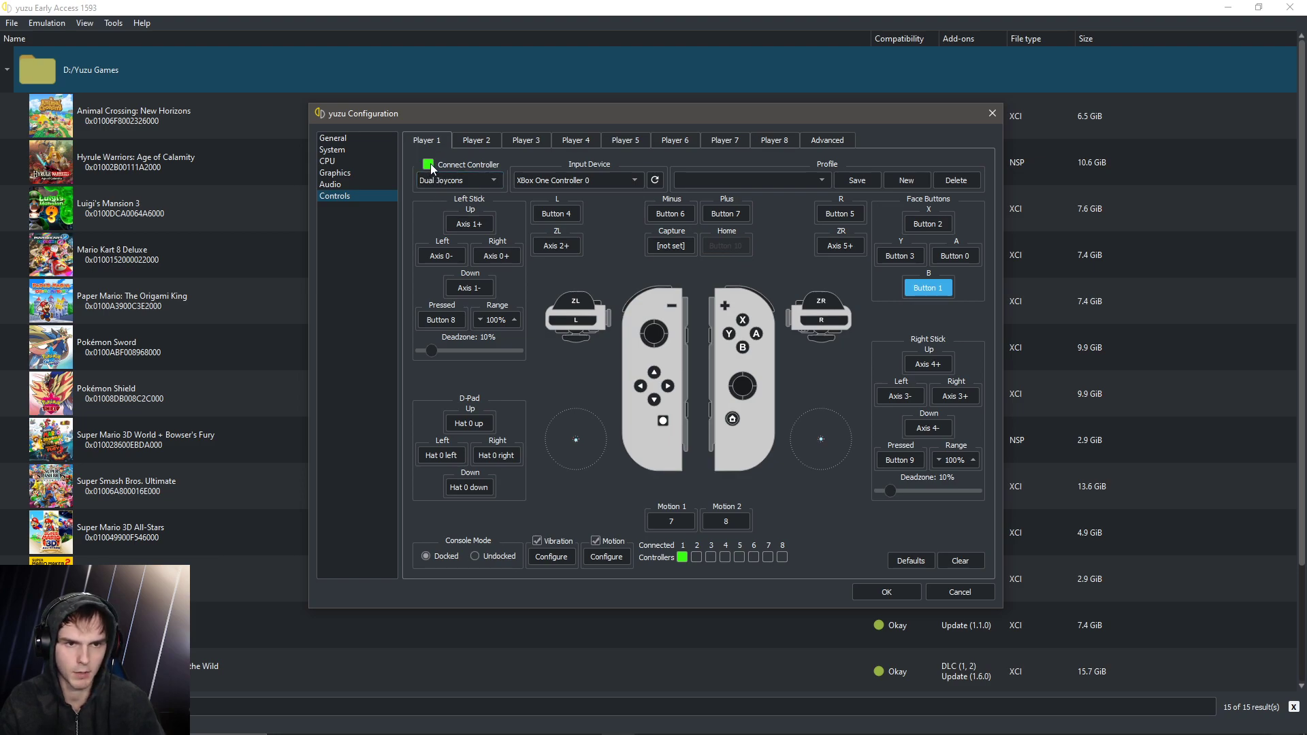
Step: Check the controller vibration settings without changing them and save the whole configuration
click(553, 556)
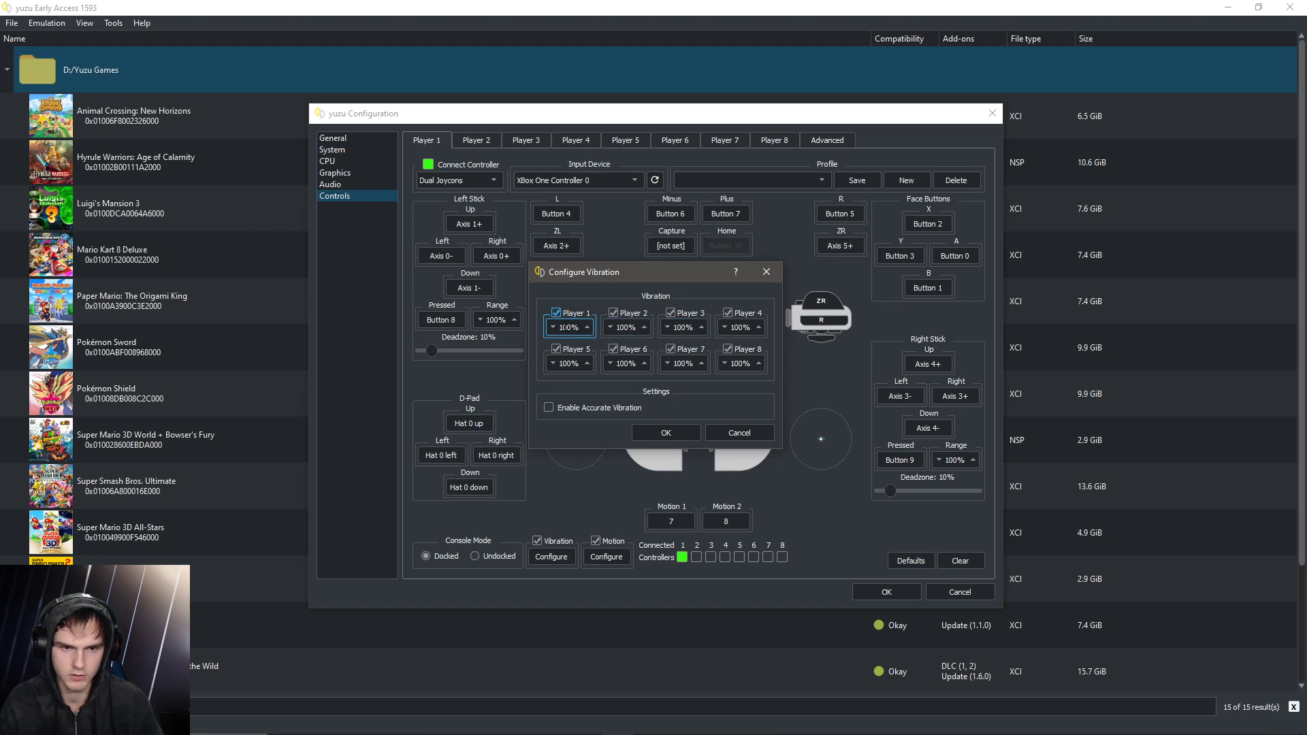
click(748, 433)
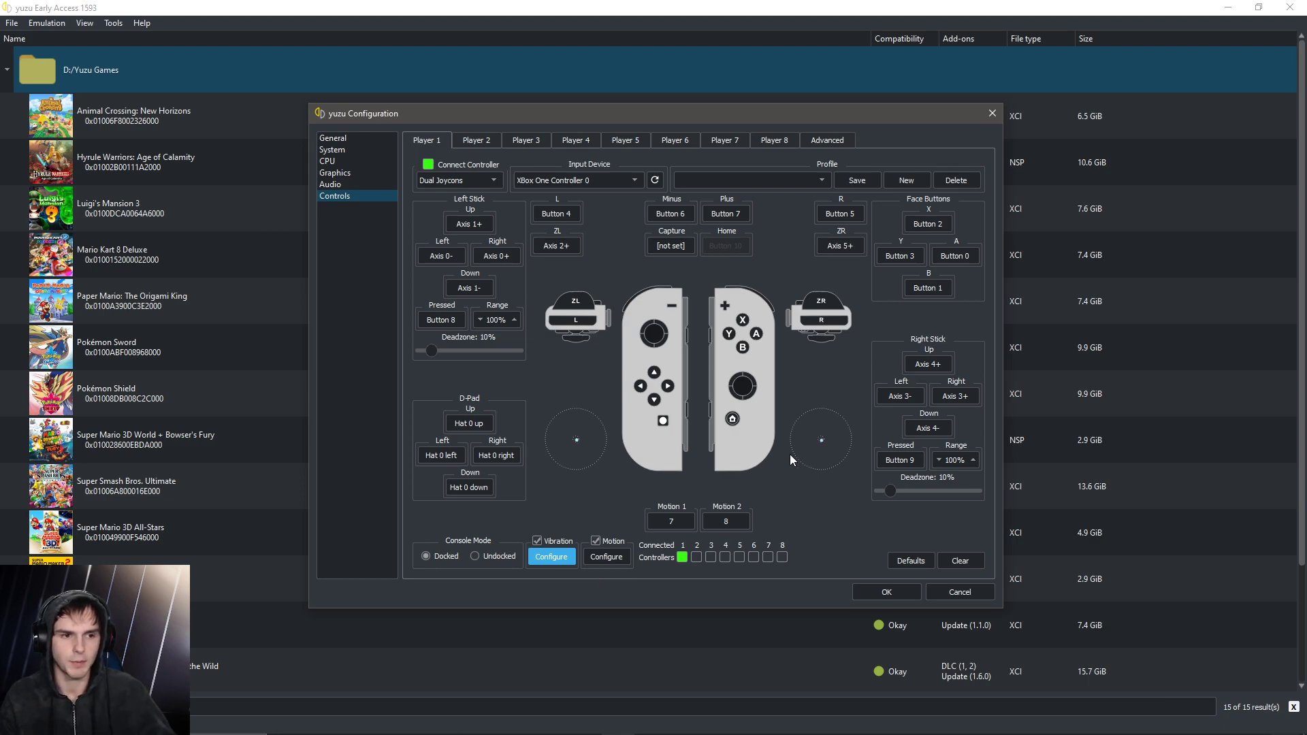
click(886, 592)
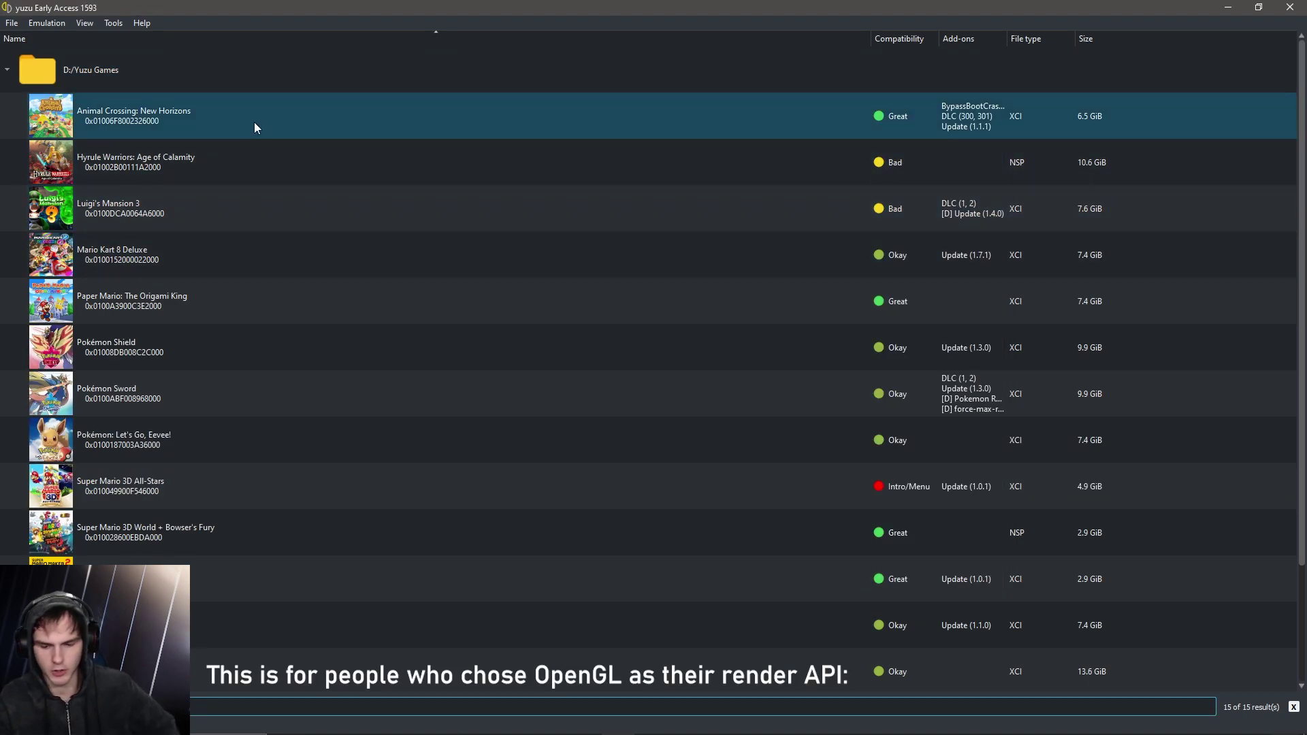
Step: Open the transferable shader cache folder of The Legend of Zelda: Link's Awakening, look over its files, and return to the game list
scroll(303, 542, down, 3)
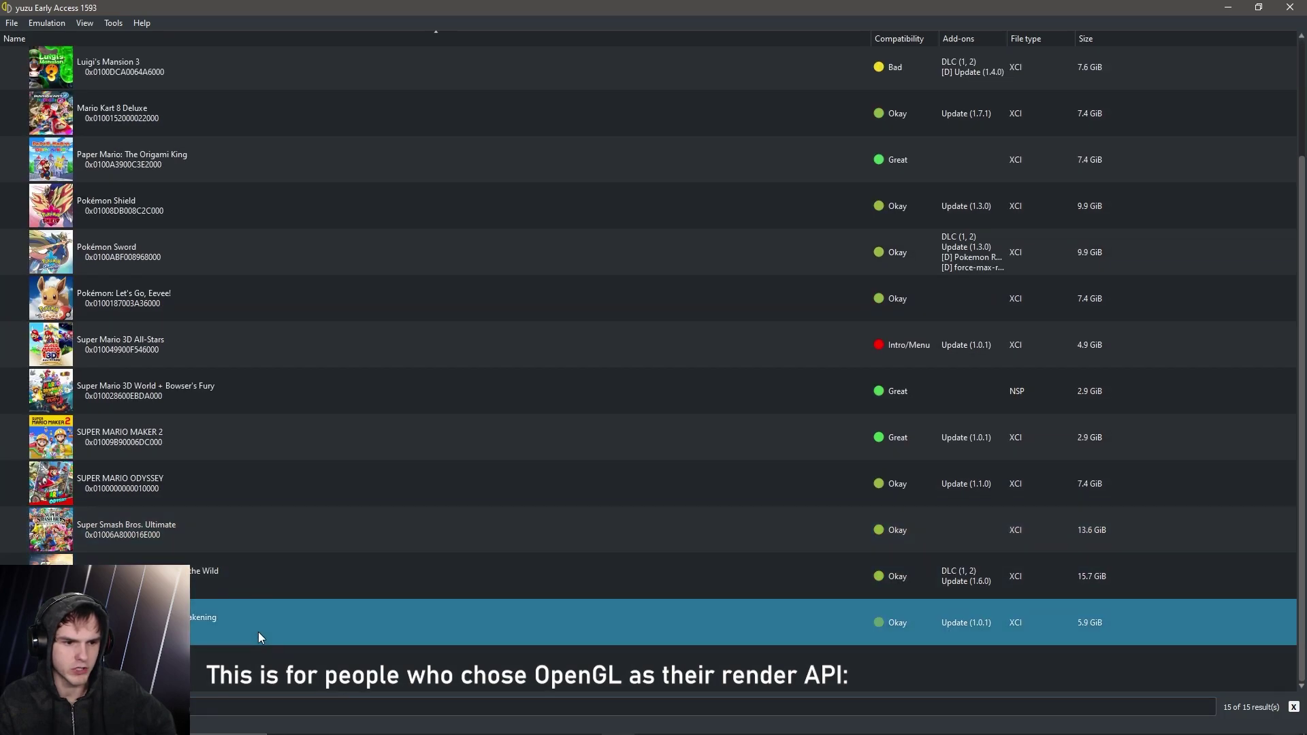
right_click(259, 631)
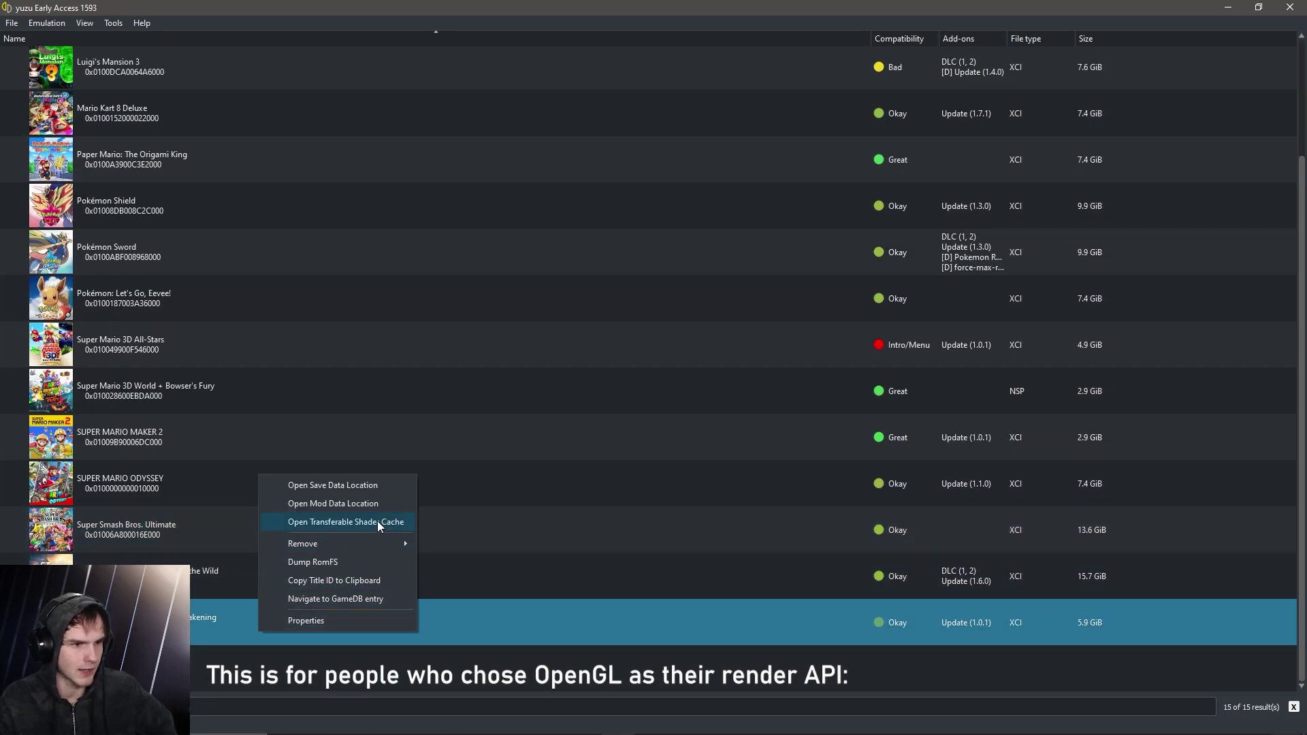
click(359, 527)
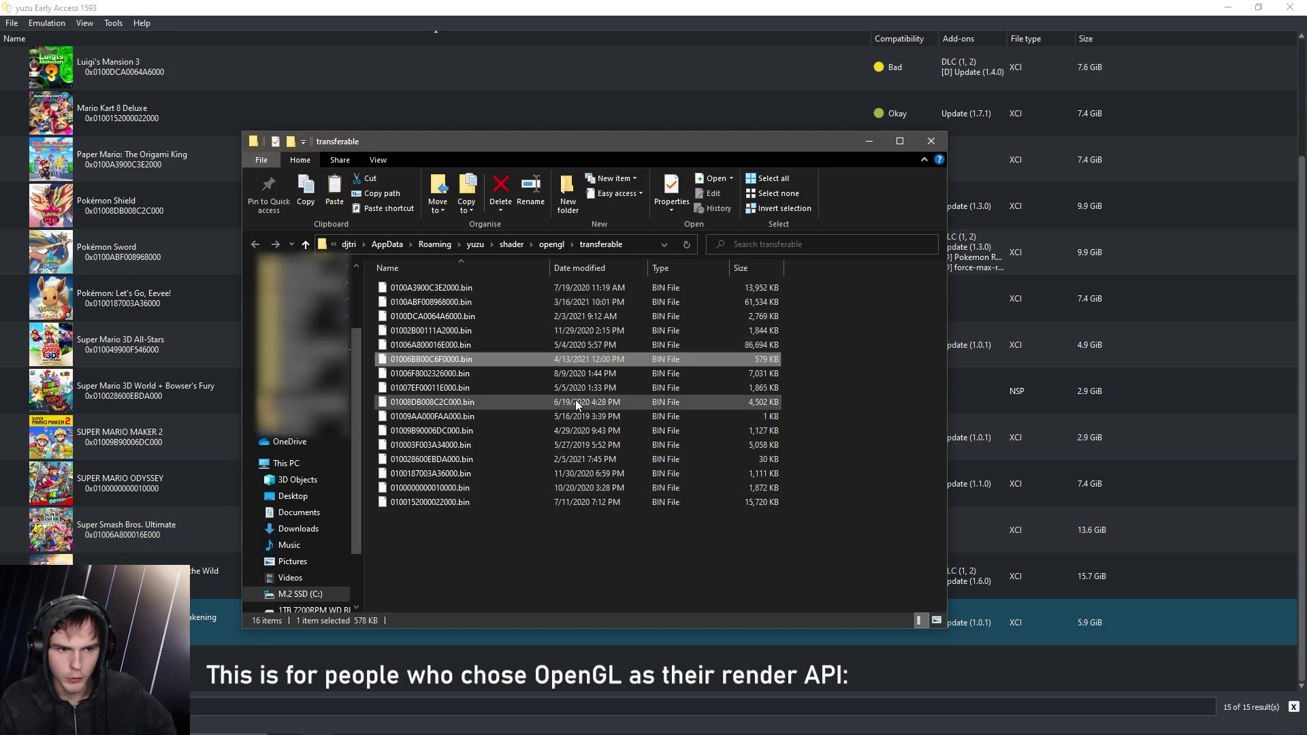
click(618, 570)
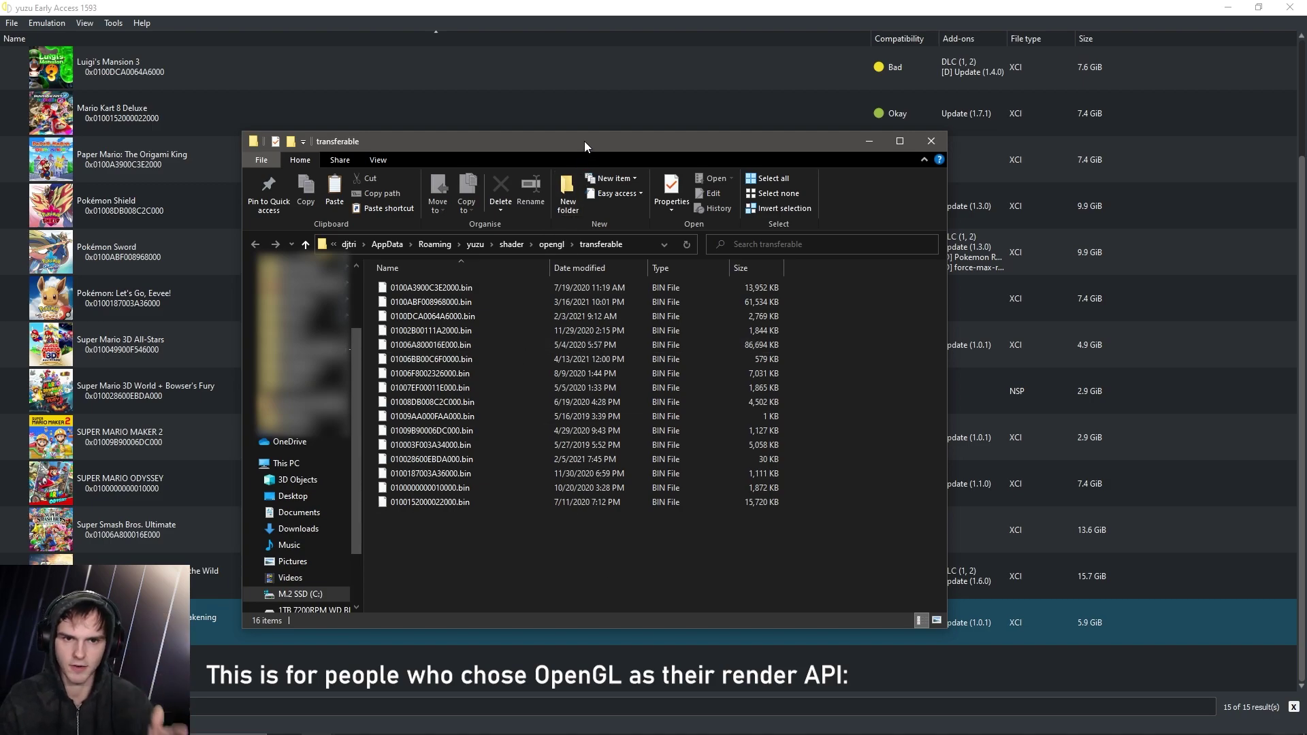
key(alt+Tab)
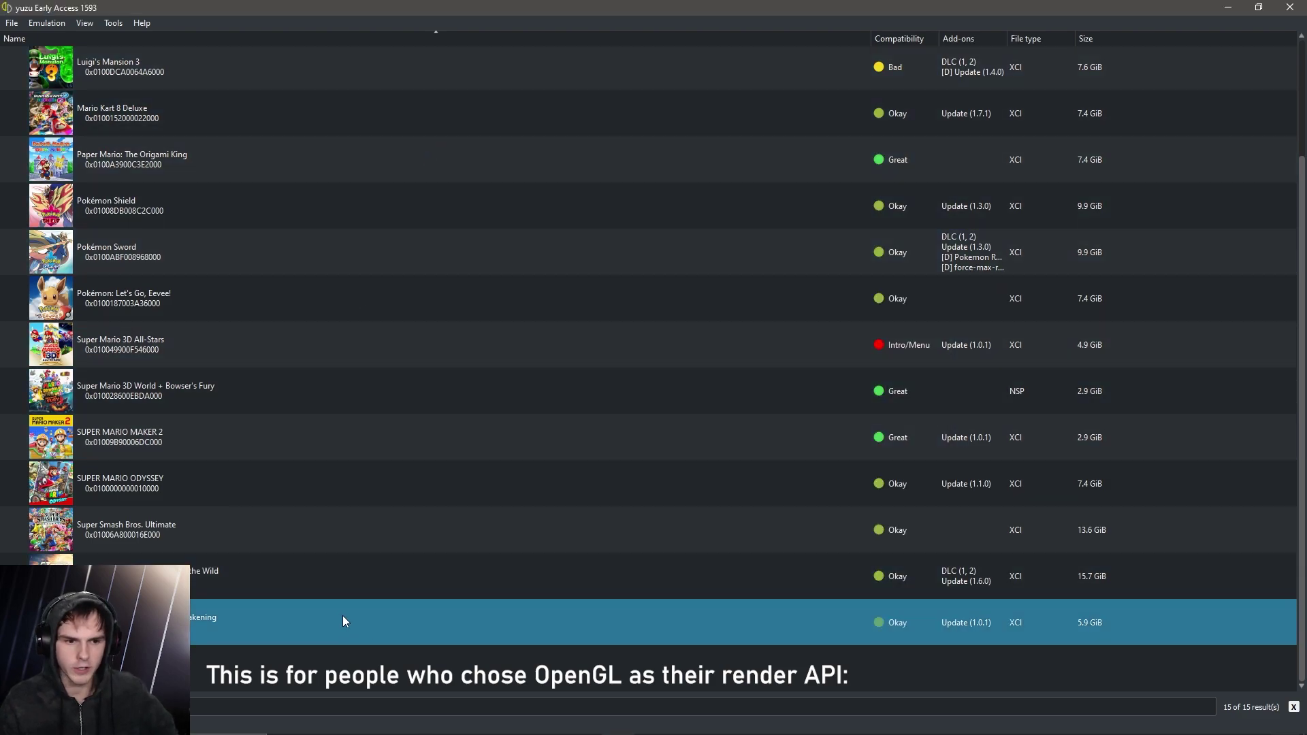
Step: Review the graphics API options in the properties of The Legend of Zelda: Link's Awakening and close them without changing the selection
right_click(343, 615)
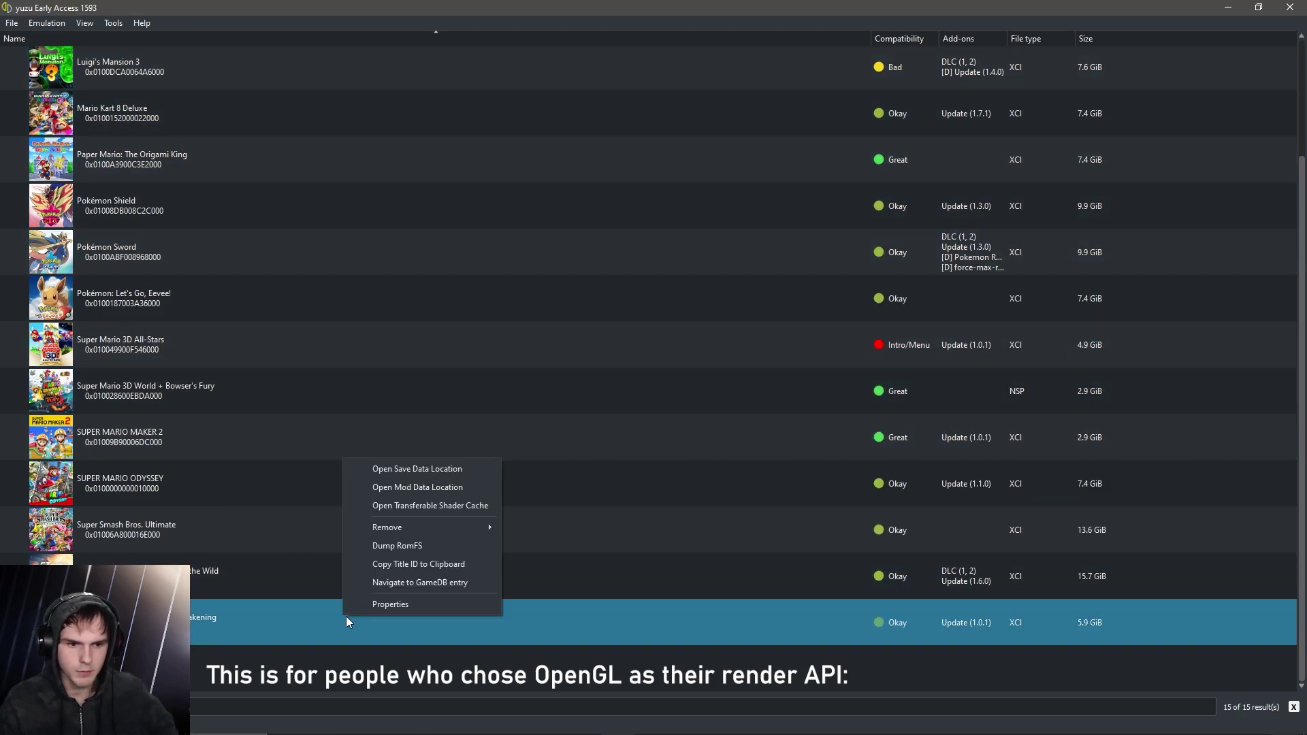
click(414, 603)
click(741, 187)
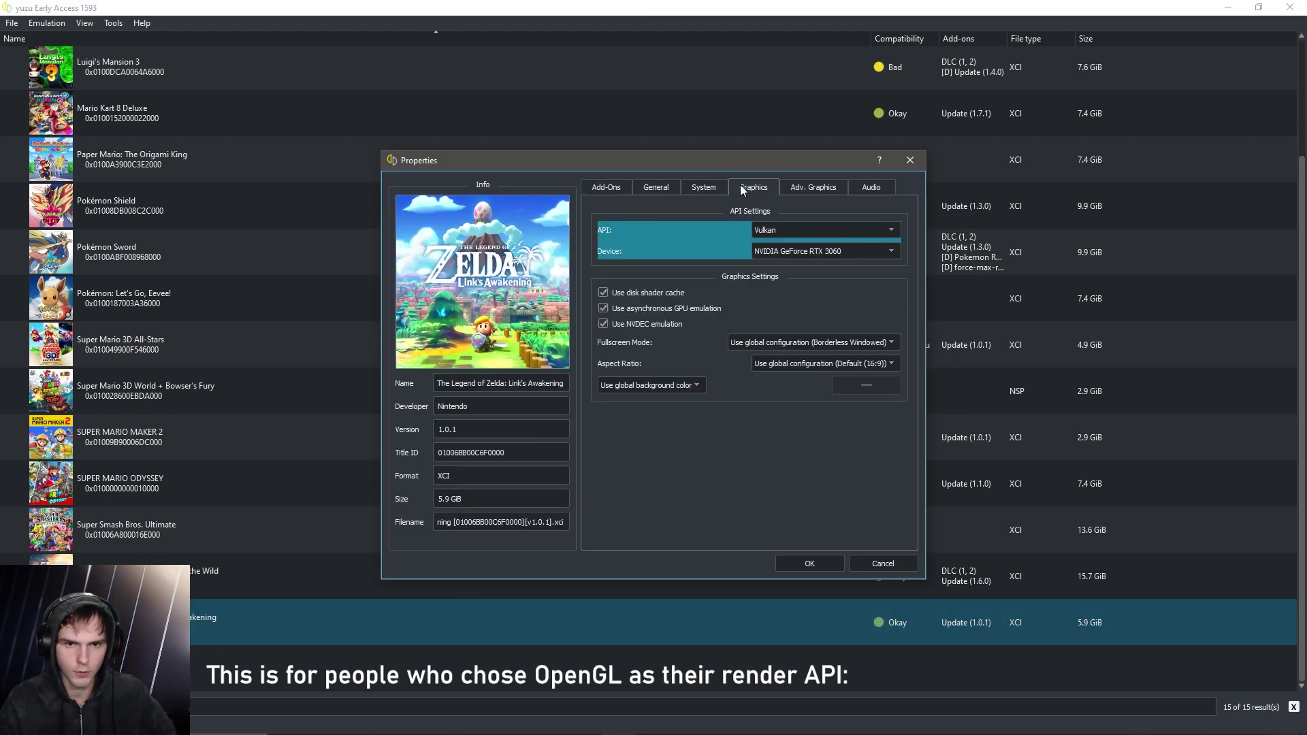
click(774, 231)
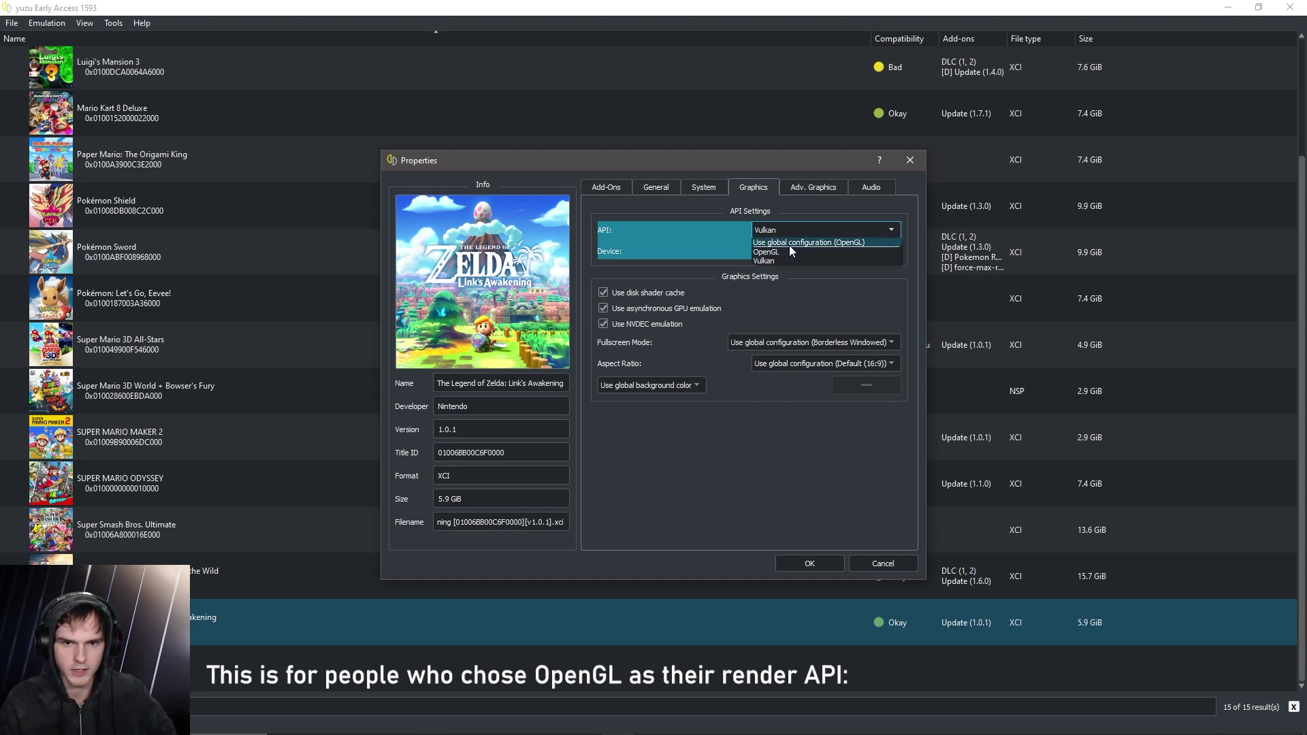
click(727, 235)
click(794, 561)
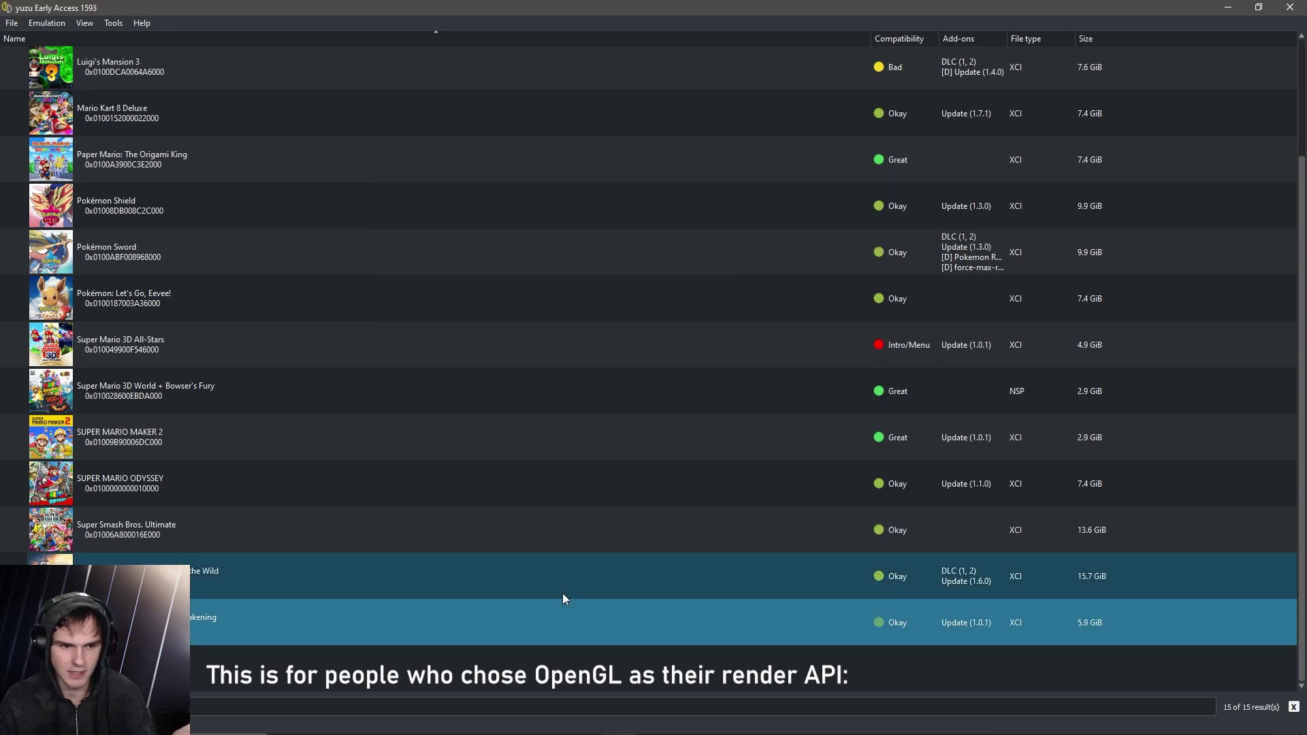